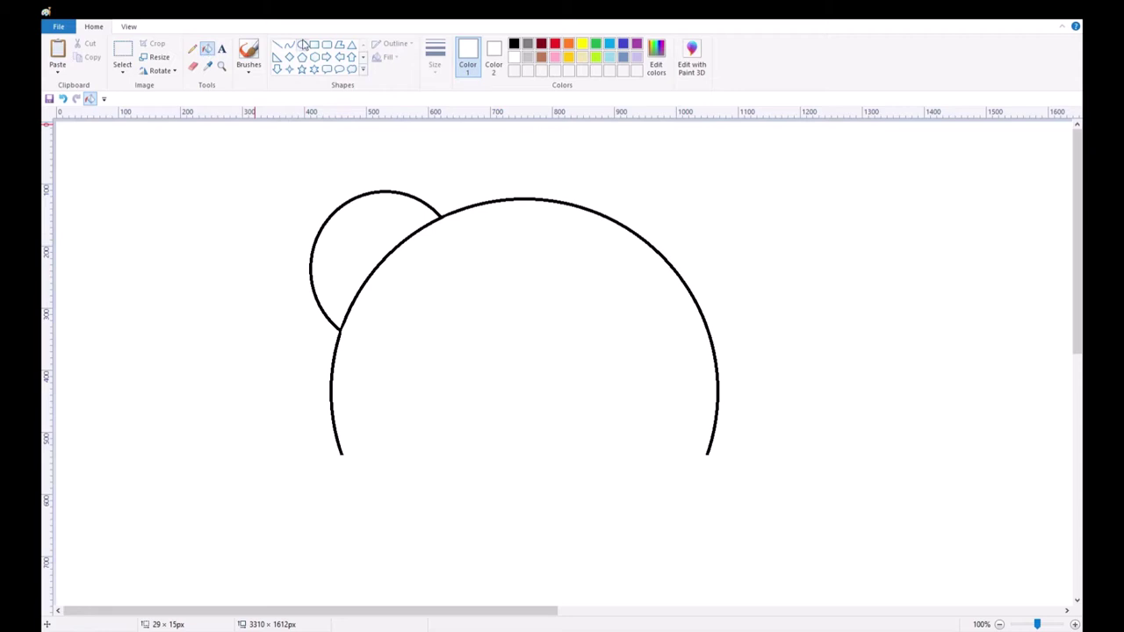
# - Draw a black oval outline about 148 × 121 px inside the head, just below the ear
pyautogui.click(301, 44)
pyautogui.moveTo(396, 271); pyautogui.dragTo(471, 328)
pyautogui.click(514, 43)
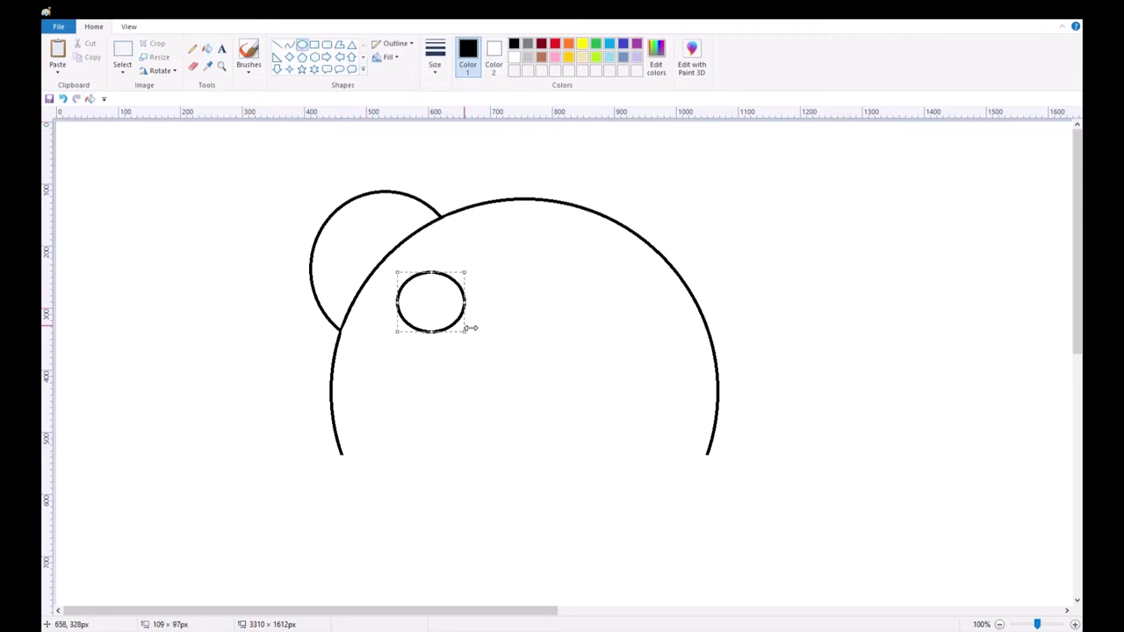
pyautogui.hotkey('ctrl', 'z')
pyautogui.moveTo(400, 271); pyautogui.dragTo(460, 319)
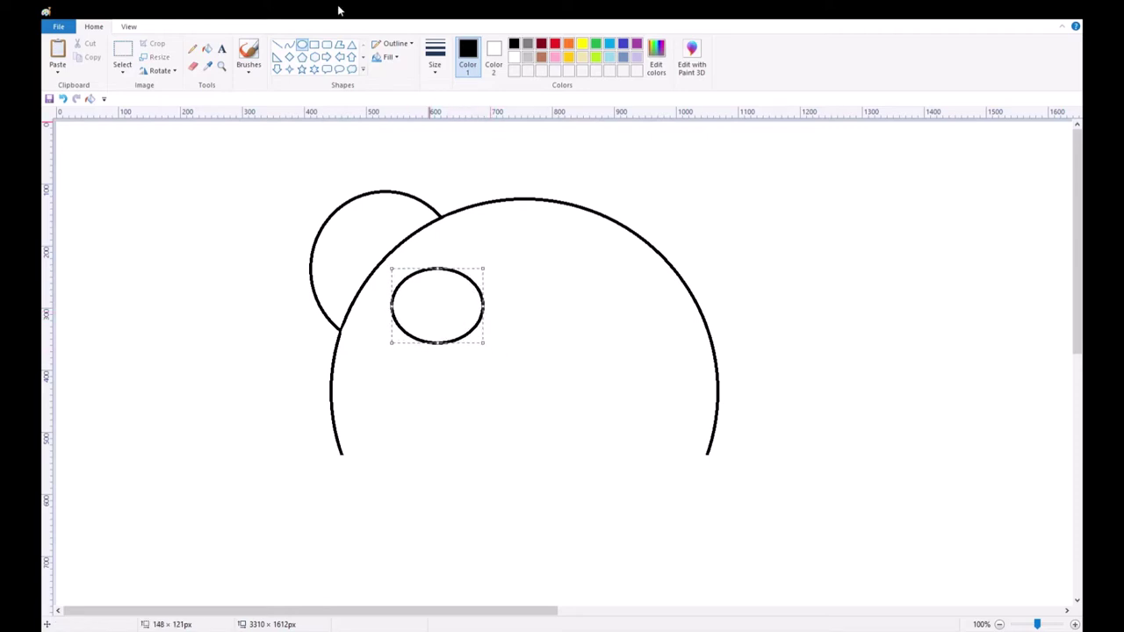
# - Cut away the lower part of the oval with a free-form selection, leaving only its upper arc
pyautogui.click(130, 75)
pyautogui.click(134, 114)
pyautogui.moveTo(387, 285)
pyautogui.mouseDown()
pyautogui.moveTo(494, 325)
pyautogui.moveTo(501, 362)
pyautogui.moveTo(394, 367)
pyautogui.moveTo(393, 290)
pyautogui.moveTo(406, 377)
pyautogui.moveTo(404, 364)
pyautogui.moveTo(380, 366)
pyautogui.moveTo(382, 350)
pyautogui.moveTo(378, 369)
pyautogui.moveTo(406, 380)
pyautogui.moveTo(384, 365)
pyautogui.mouseUp()
pyautogui.press('Delete')
pyautogui.click(289, 44)
pyautogui.hotkey('ctrl', 'z')
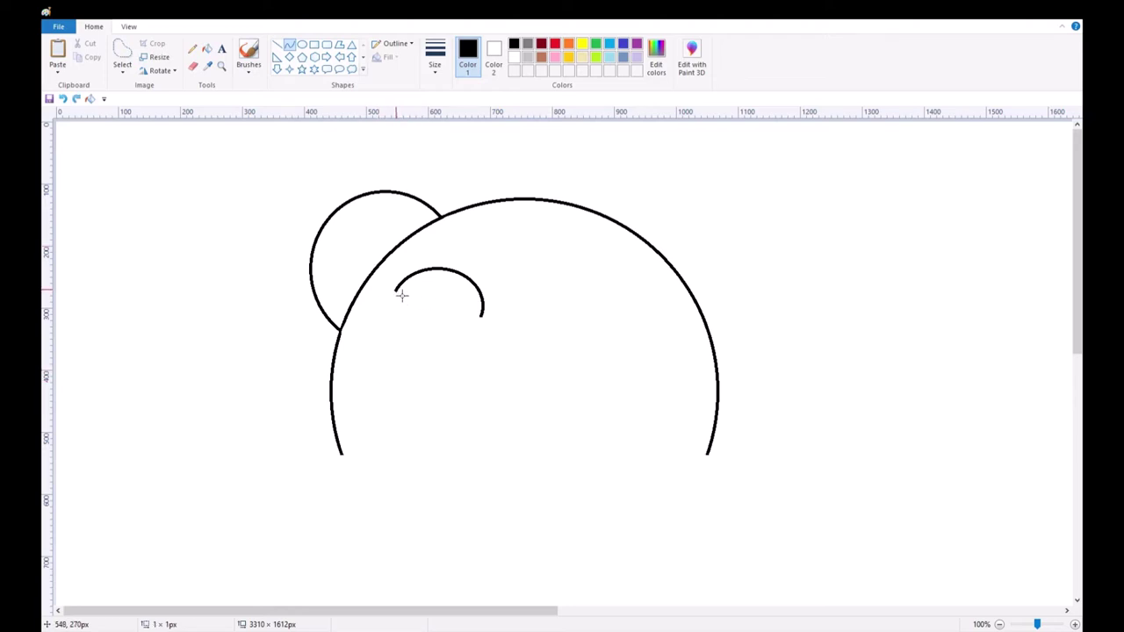
# - Close the eye outline below the arc with curves down the left side, around the bottom and up to the arc's right end
pyautogui.moveTo(397, 291); pyautogui.dragTo(401, 375)
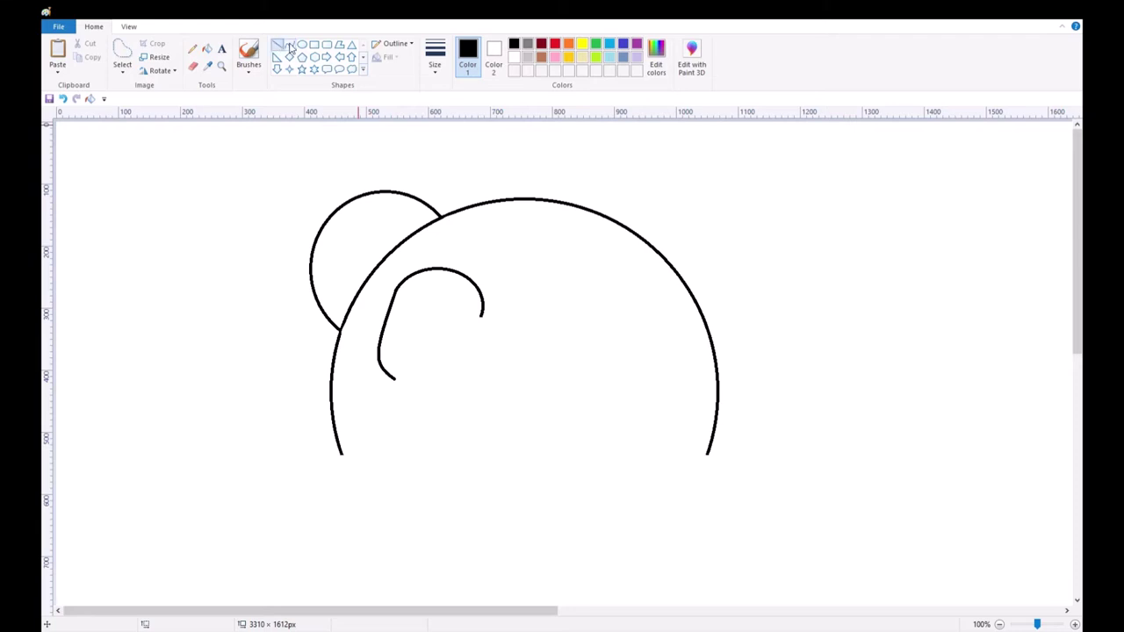
pyautogui.moveTo(394, 379); pyautogui.dragTo(431, 397)
pyautogui.moveTo(432, 398); pyautogui.dragTo(433, 399)
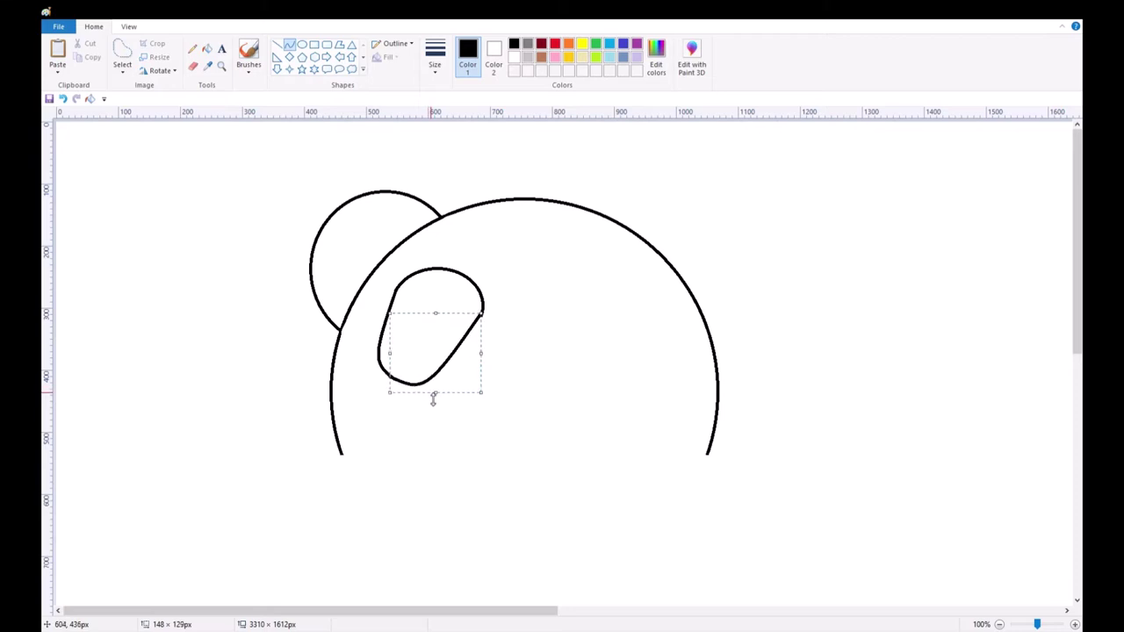
pyautogui.click(508, 373)
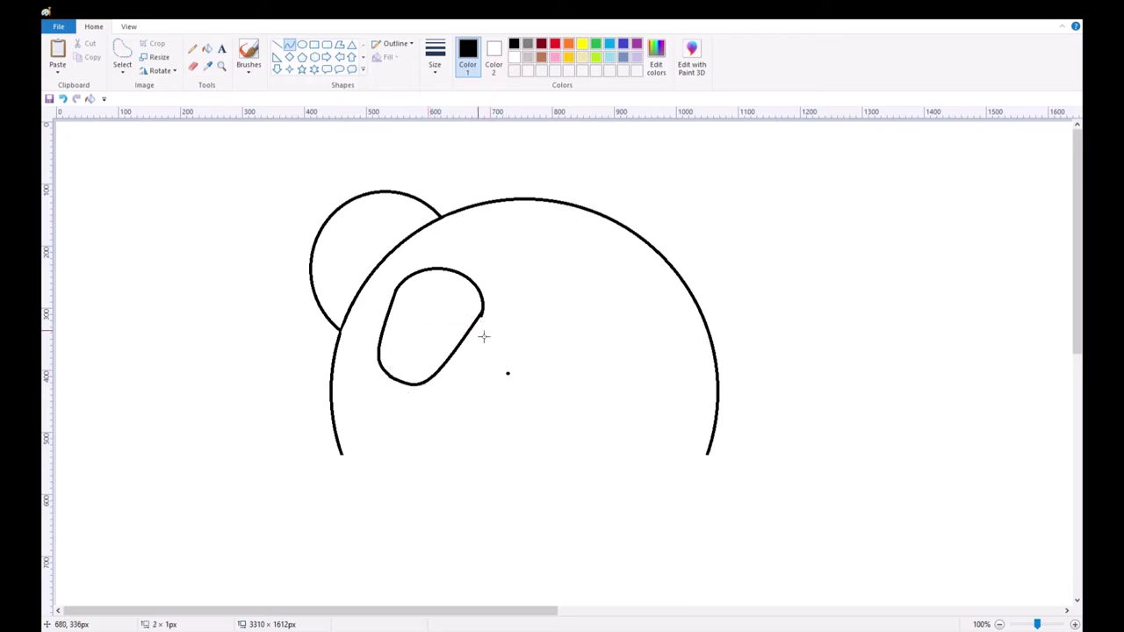
pyautogui.click(277, 45)
pyautogui.moveTo(483, 302)
pyautogui.mouseDown()
pyautogui.moveTo(472, 334)
pyautogui.moveTo(494, 323)
pyautogui.mouseUp()
pyautogui.click(289, 45)
# - Draw two circles inside the eye outline, one about 75 px across near the top and one about 43 px across below it
pyautogui.click(130, 27)
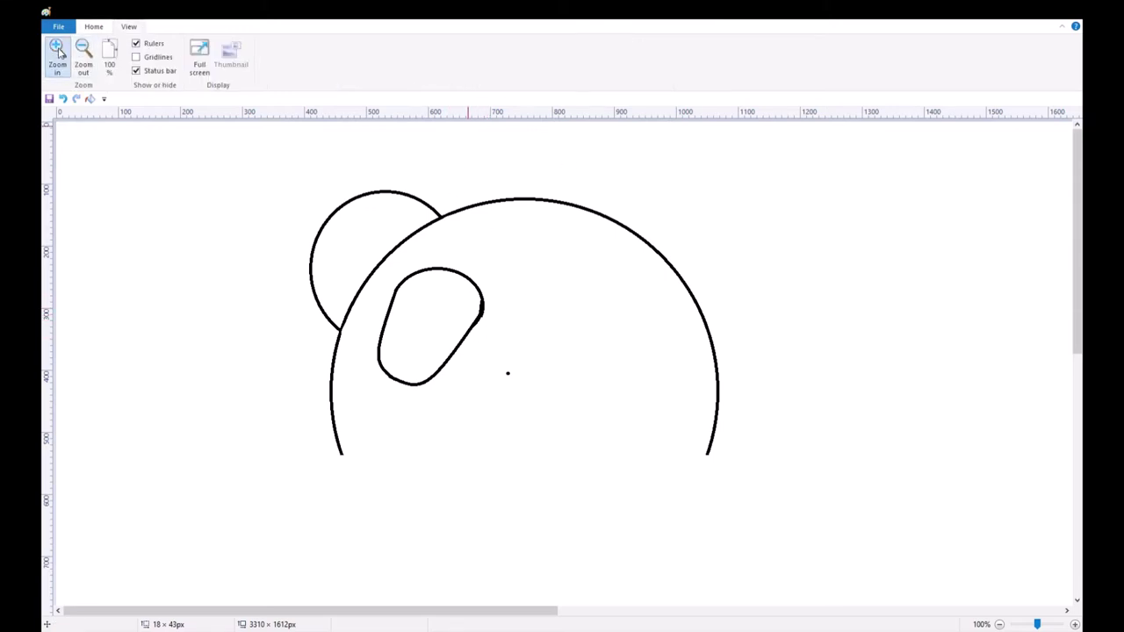
pyautogui.click(57, 51)
pyautogui.scroll(-3, 914, 224)
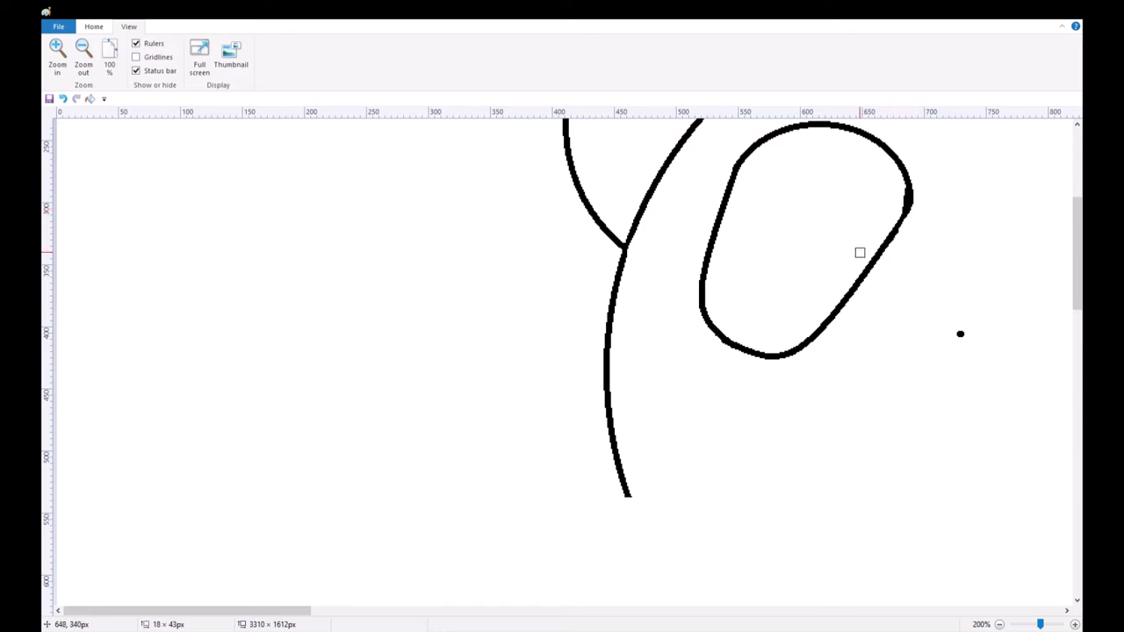
pyautogui.click(83, 57)
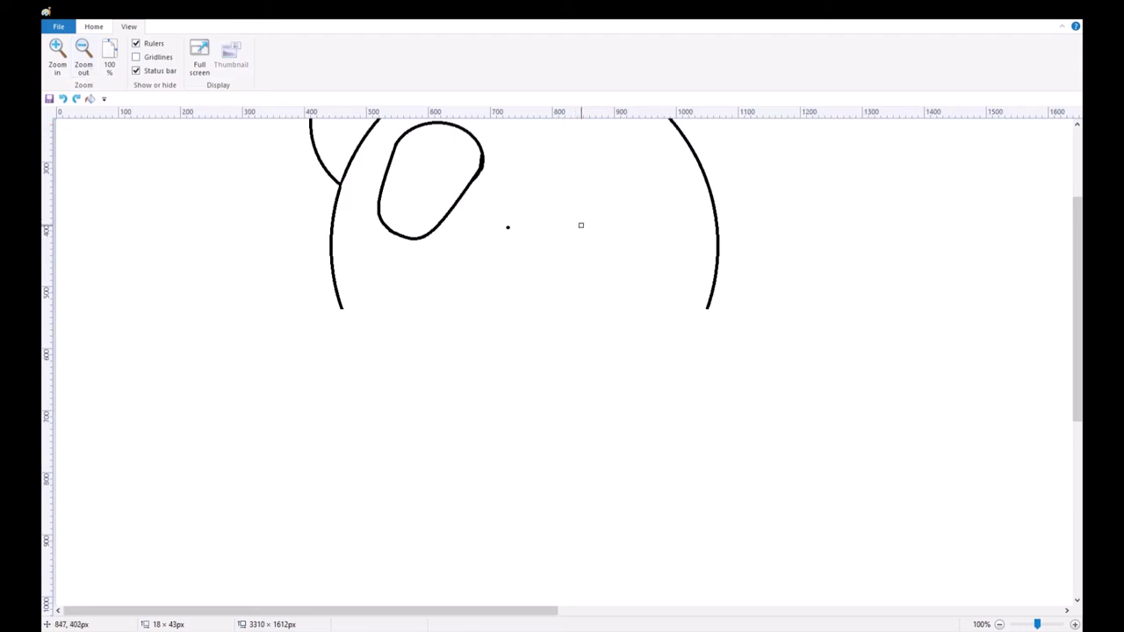
pyautogui.scroll(3, 579, 225)
pyautogui.click(94, 26)
pyautogui.click(301, 44)
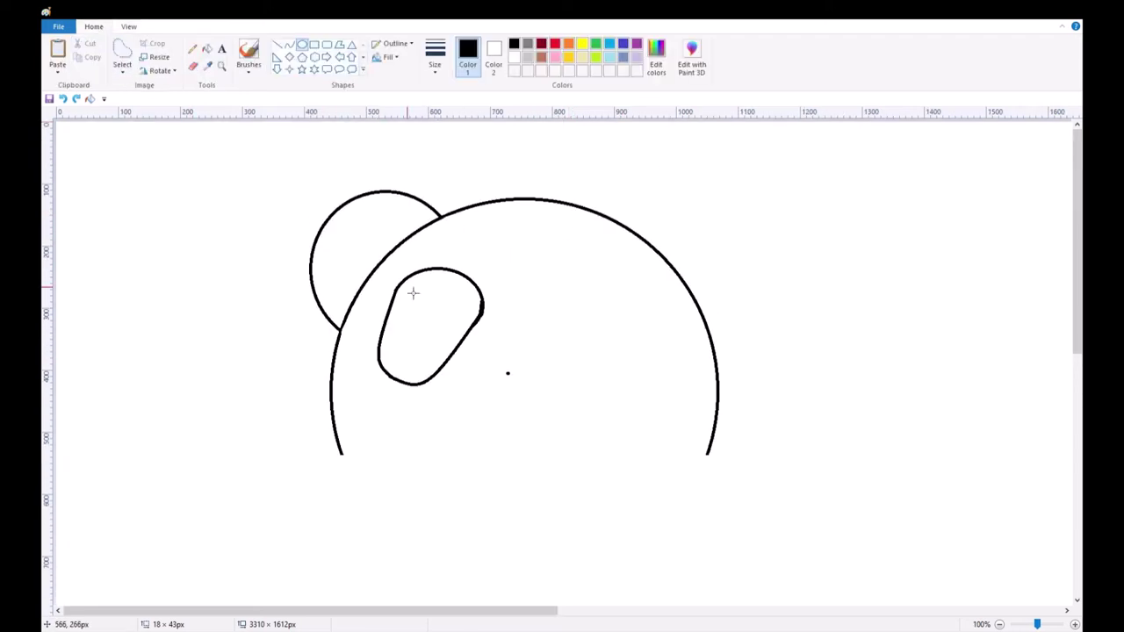
pyautogui.moveTo(408, 283); pyautogui.dragTo(449, 310)
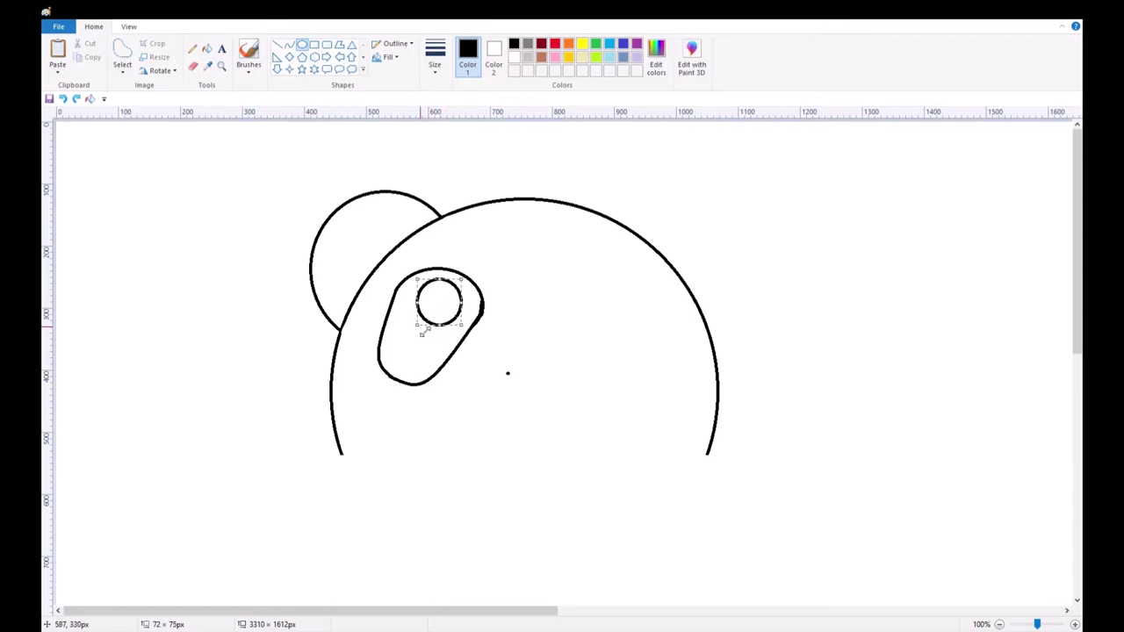
pyautogui.moveTo(417, 325); pyautogui.dragTo(426, 348)
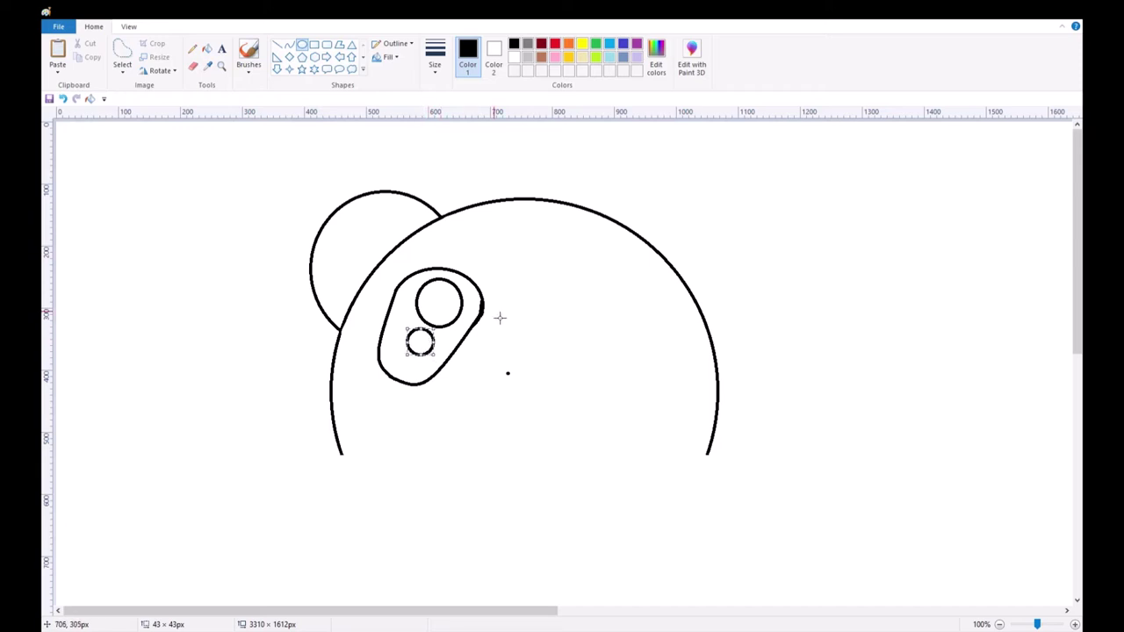
# - Draw a circle about 174 px across for the paw and place it at the lower left end of the head outline
pyautogui.click(301, 44)
pyautogui.moveTo(336, 461); pyautogui.dragTo(452, 572)
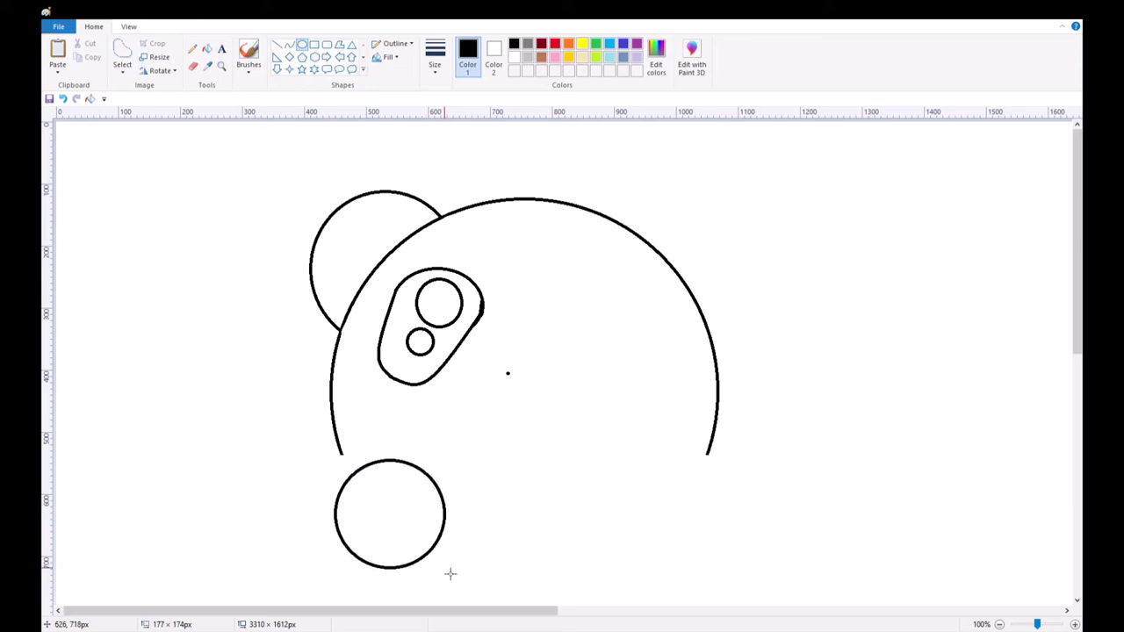
pyautogui.moveTo(392, 528); pyautogui.dragTo(383, 512)
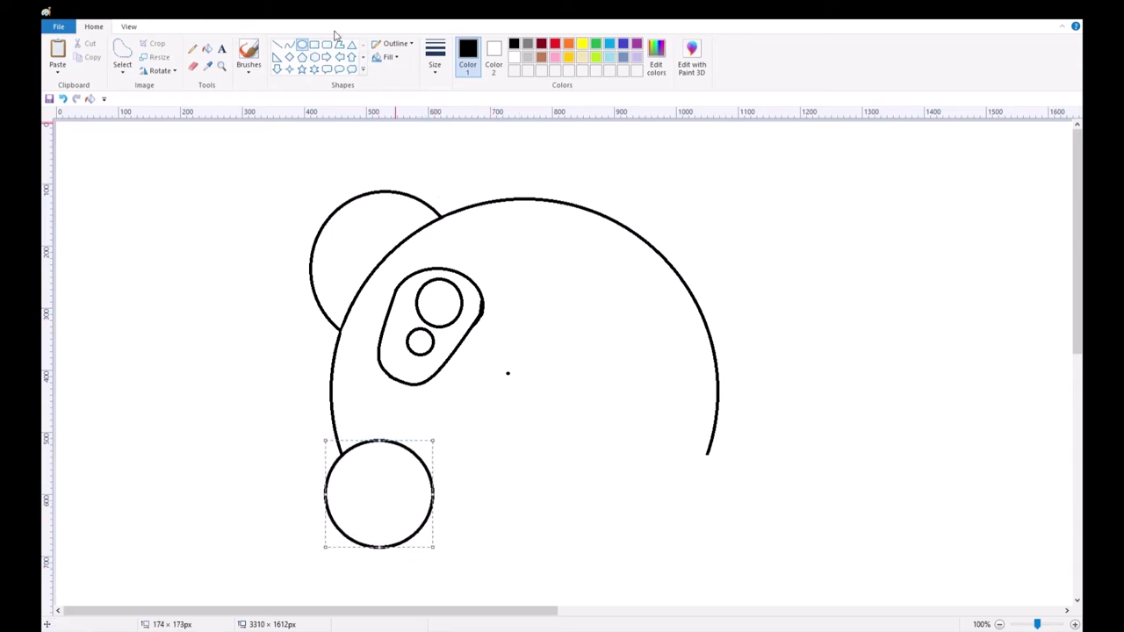
# - Draw a heart about 358 × 284 px below the head, overlapping the right edge of the paw circle
pyautogui.scroll(-1, 281, 71)
pyautogui.click(277, 70)
pyautogui.moveTo(442, 467)
pyautogui.mouseDown()
pyautogui.moveTo(664, 602)
pyautogui.moveTo(681, 622)
pyautogui.moveTo(670, 631)
pyautogui.mouseUp()
pyautogui.moveTo(600, 573)
pyautogui.mouseDown()
pyautogui.moveTo(577, 533)
pyautogui.moveTo(574, 555)
pyautogui.mouseUp()
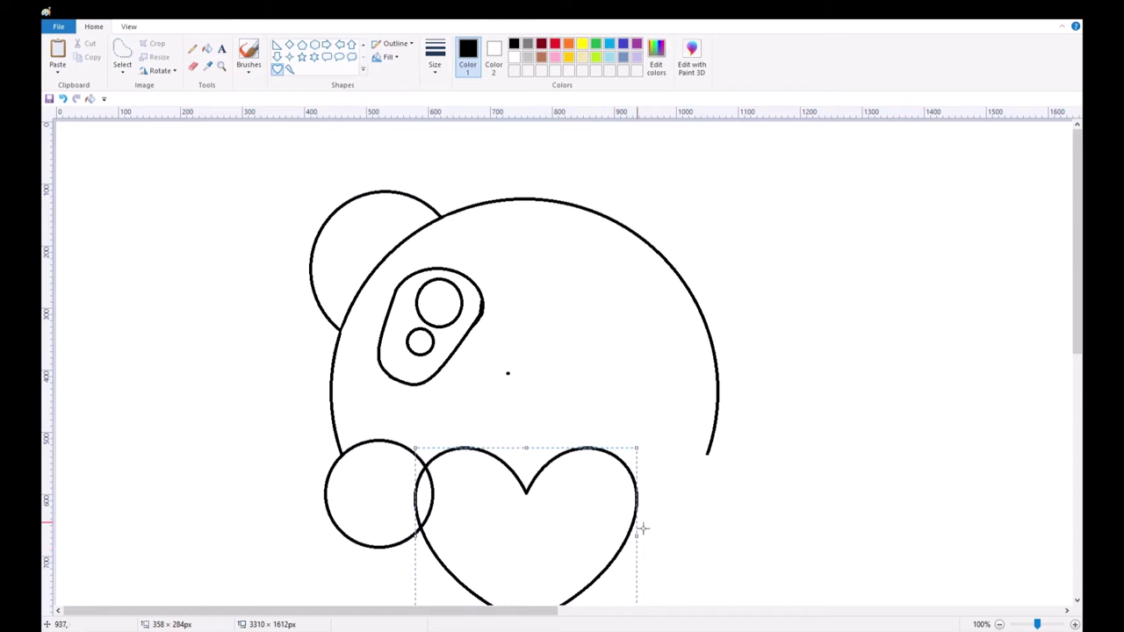
# - Enlarge the heart slightly in width and height and position it so it just overlaps the paw circle
pyautogui.moveTo(638, 537); pyautogui.dragTo(642, 536)
pyautogui.moveTo(530, 450); pyautogui.dragTo(530, 435)
pyautogui.moveTo(643, 529); pyautogui.dragTo(656, 530)
pyautogui.moveTo(580, 516); pyautogui.dragTo(544, 513)
pyautogui.scroll(-2, 612, 537)
pyautogui.click(466, 180)
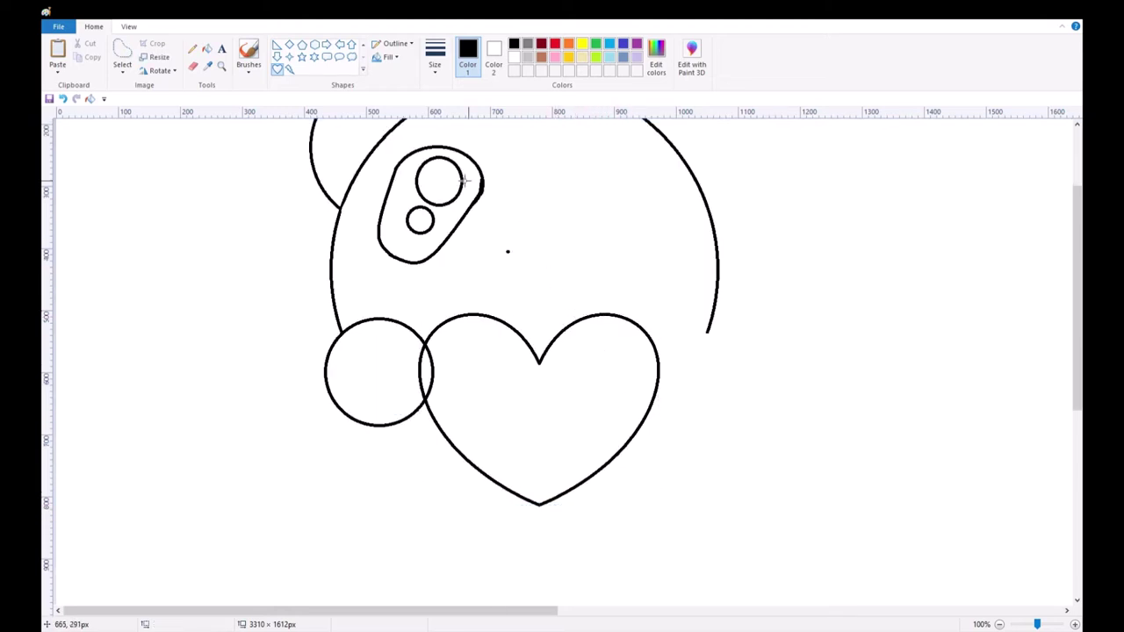
# - Draw a small upright triangle about 71 × 53 px in the middle of the face for the nose
pyautogui.click(364, 48)
pyautogui.click(351, 45)
pyautogui.moveTo(509, 226); pyautogui.dragTo(547, 254)
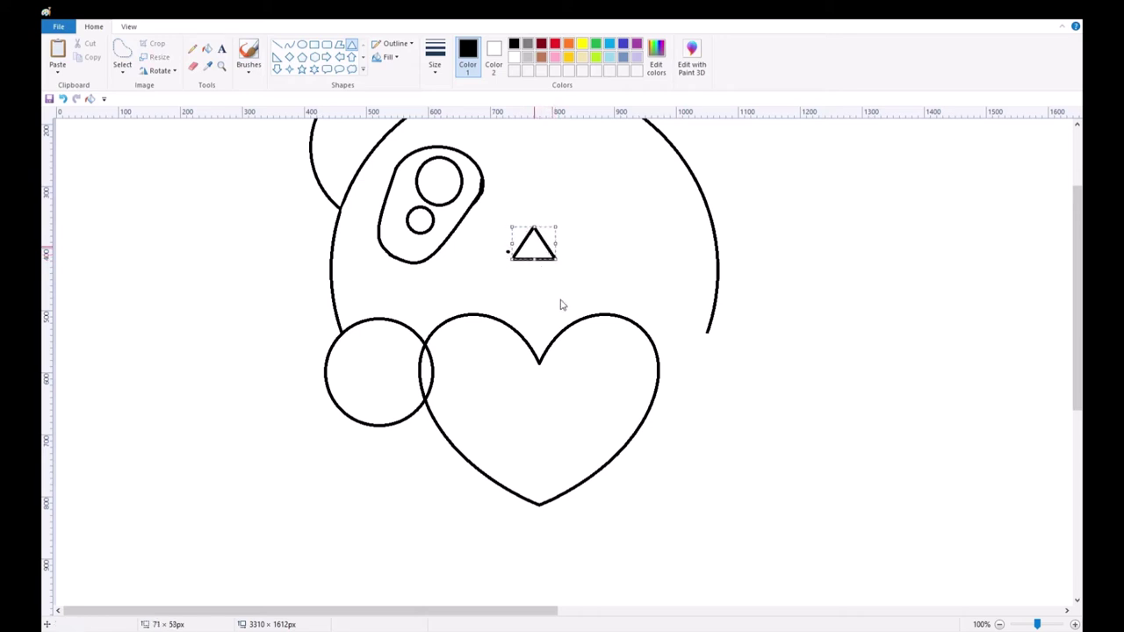
pyautogui.click(642, 300)
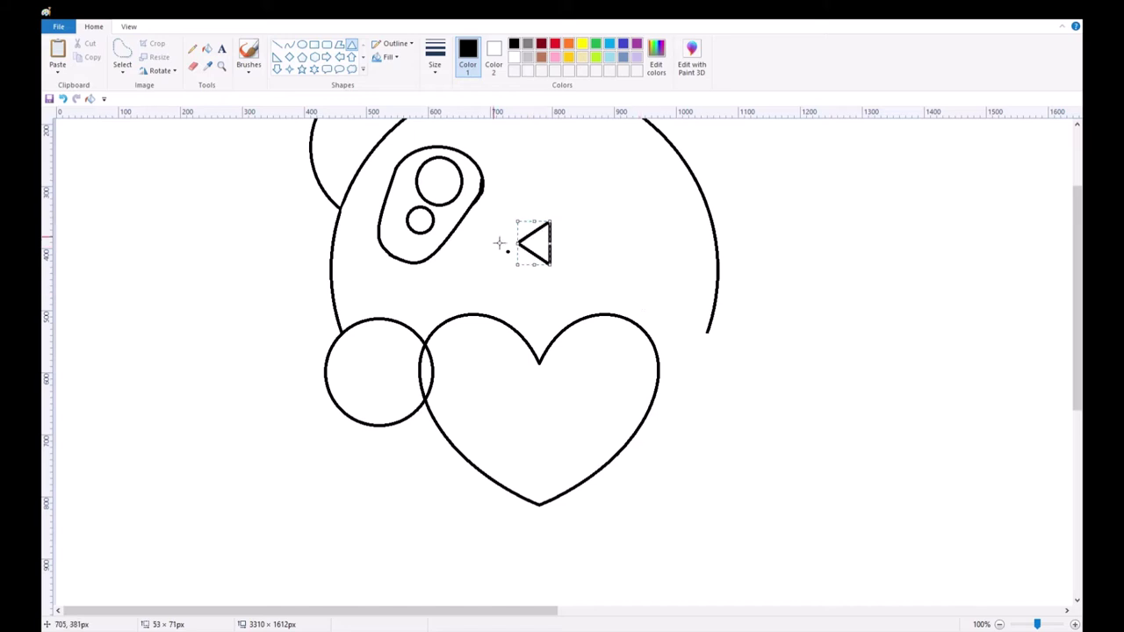
pyautogui.rightClick(538, 250)
pyautogui.click(616, 283)
pyautogui.rightClick(540, 252)
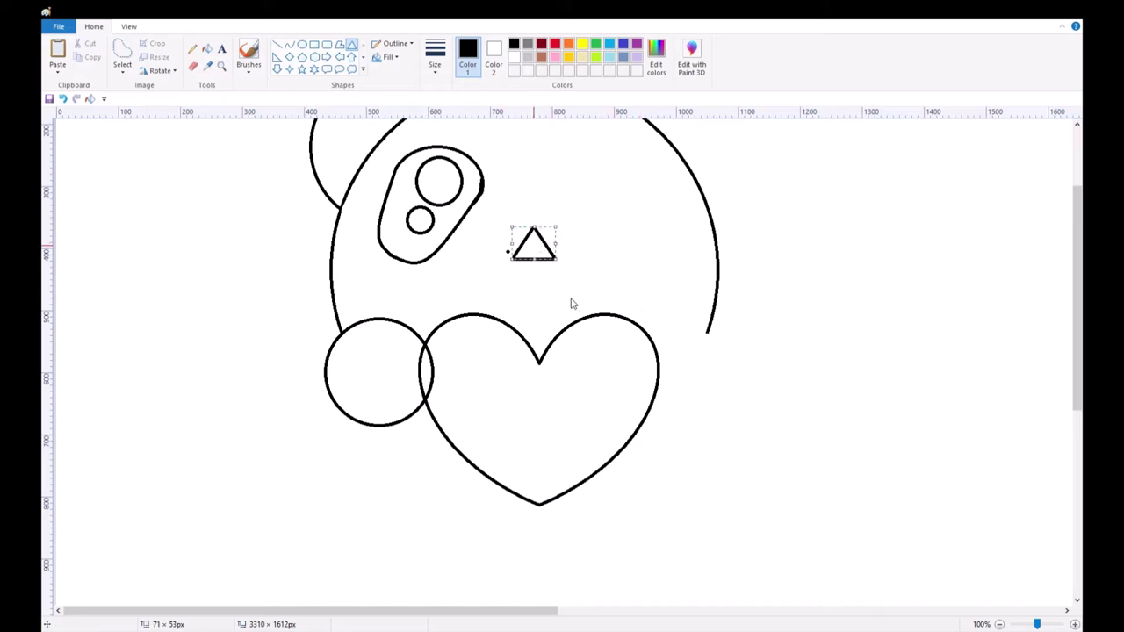
# - Flip the nose triangle vertically so that it points downward
pyautogui.hotkey('alt', 'h')
pyautogui.press('r')
pyautogui.press('o')
pyautogui.press('v')
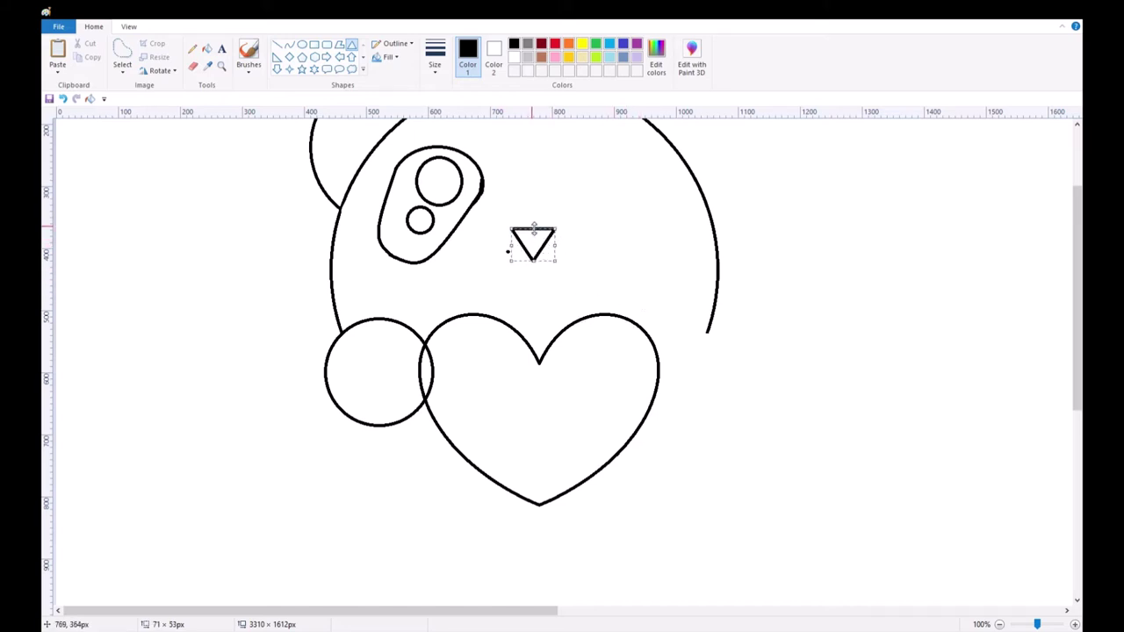
# - Round the nose's bottom tip by erasing the point and joining the sides with a curve about 20 × 12 px
pyautogui.click(208, 51)
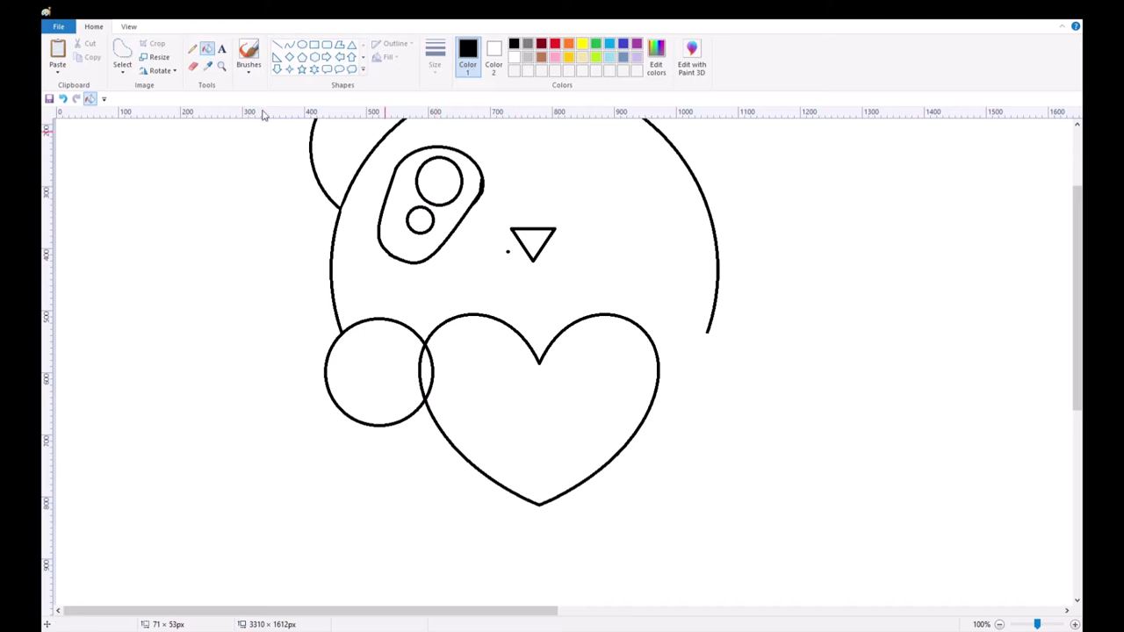
pyautogui.click(193, 65)
pyautogui.moveTo(522, 254); pyautogui.dragTo(532, 259)
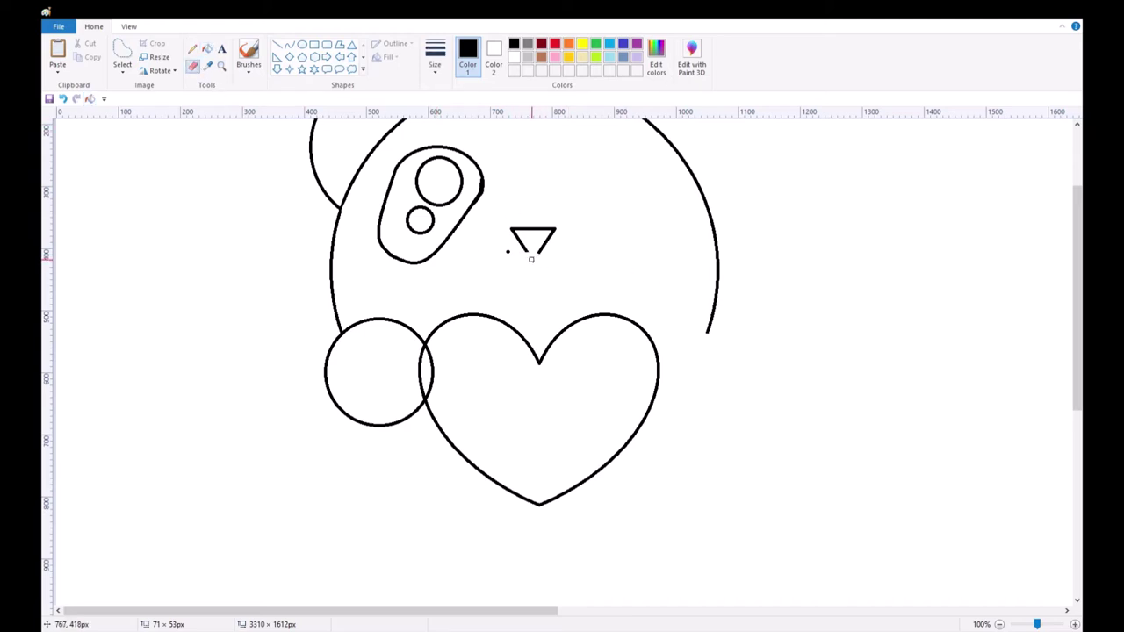
pyautogui.click(290, 44)
pyautogui.moveTo(525, 253)
pyautogui.mouseDown()
pyautogui.moveTo(544, 258)
pyautogui.moveTo(539, 266)
pyautogui.mouseUp()
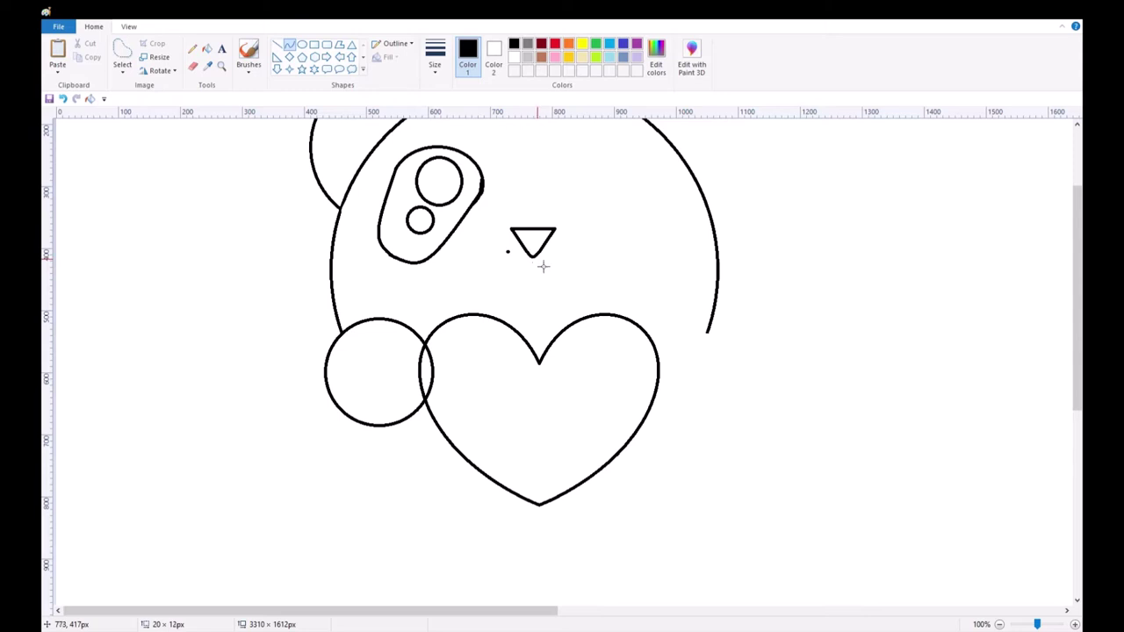
# - Round the nose's upper corners by erasing each point and adding curves about 16 × 16 px on the left and 17 × 13 px on the right
pyautogui.click(197, 65)
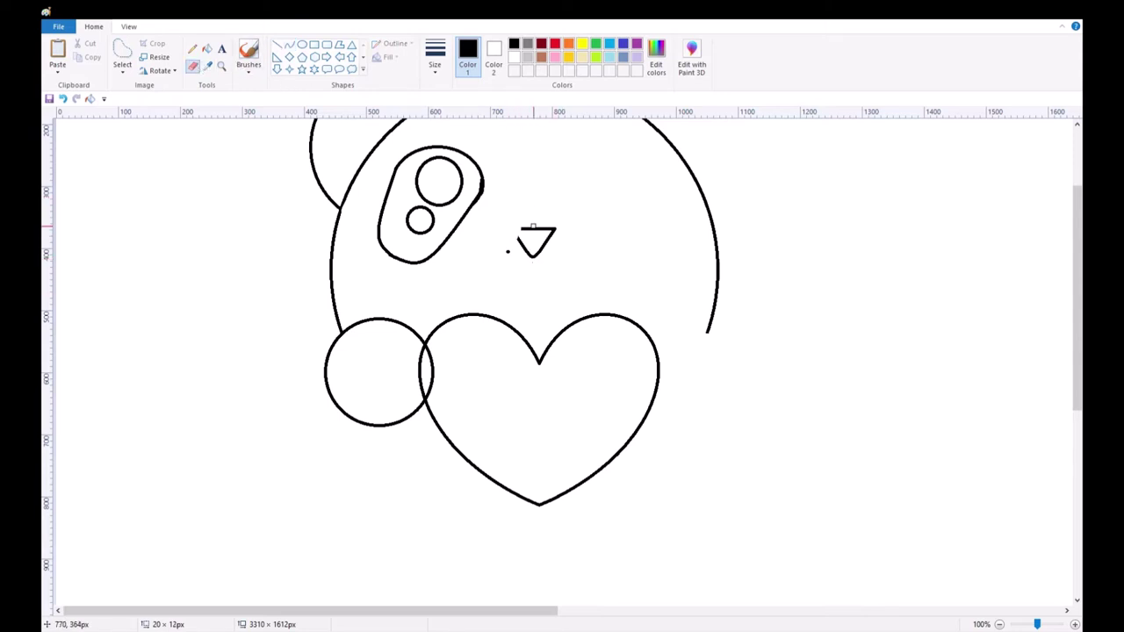
pyautogui.click(290, 43)
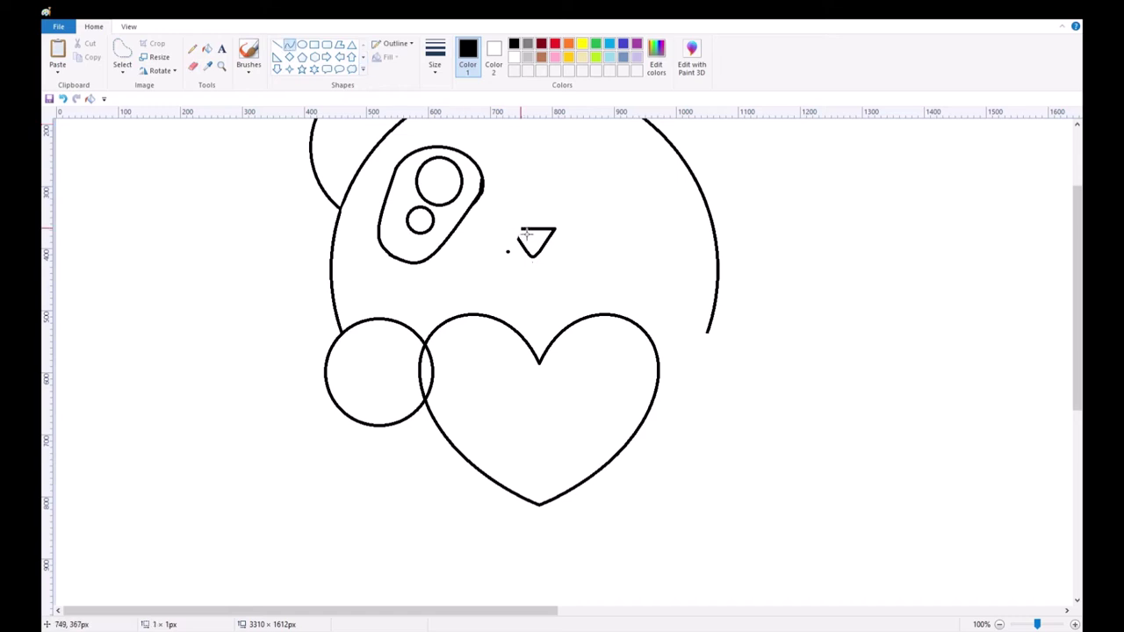
pyautogui.moveTo(521, 229); pyautogui.dragTo(509, 230)
pyautogui.click(193, 65)
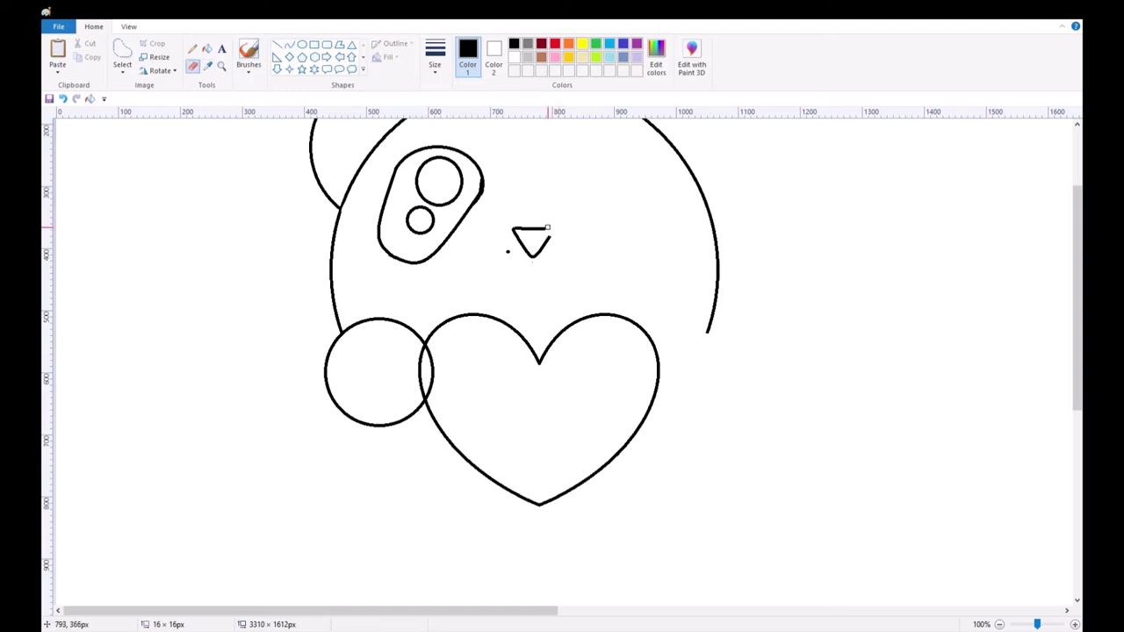
pyautogui.click(290, 44)
pyautogui.moveTo(546, 230); pyautogui.dragTo(558, 236)
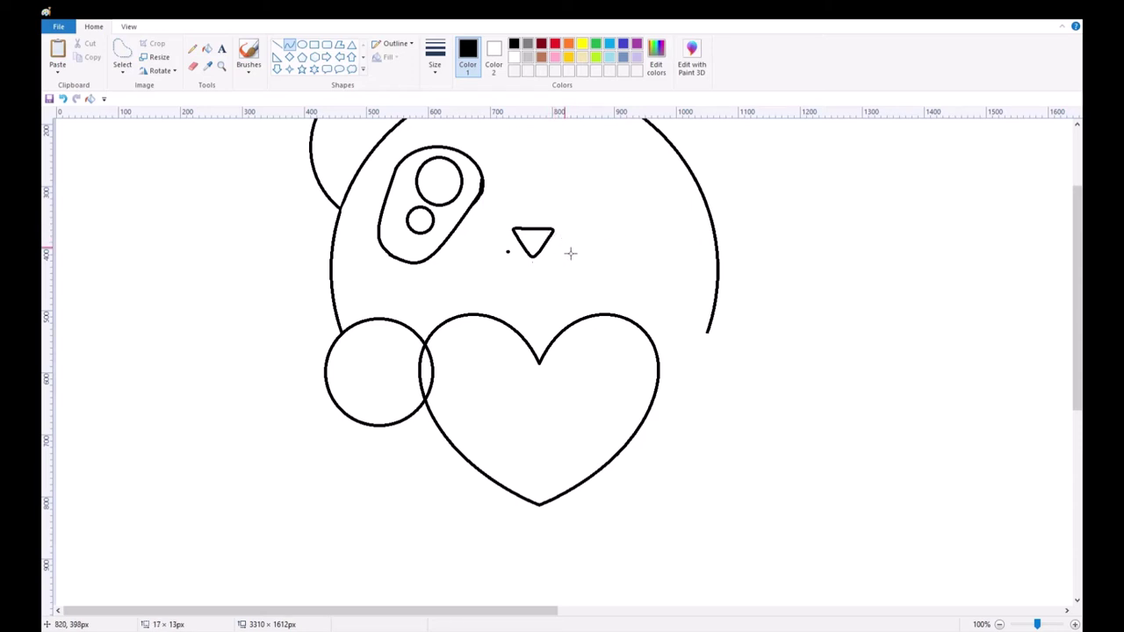
# - Fill the nose with pink, keeping its outline black
pyautogui.click(555, 57)
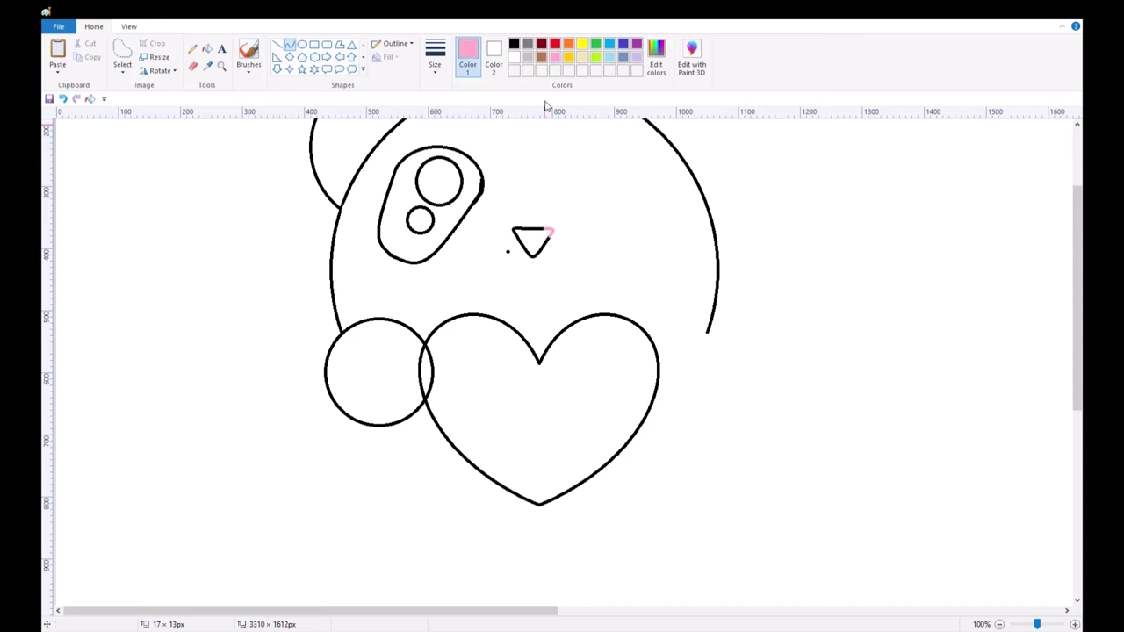
pyautogui.click(515, 45)
pyautogui.click(207, 49)
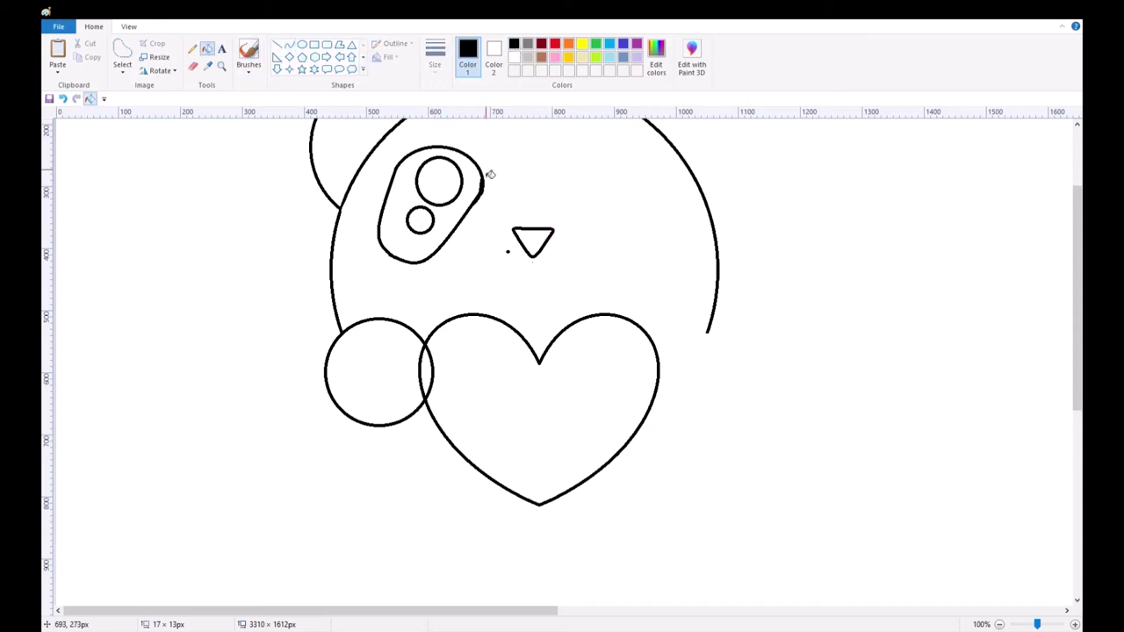
pyautogui.click(555, 57)
pyautogui.click(537, 237)
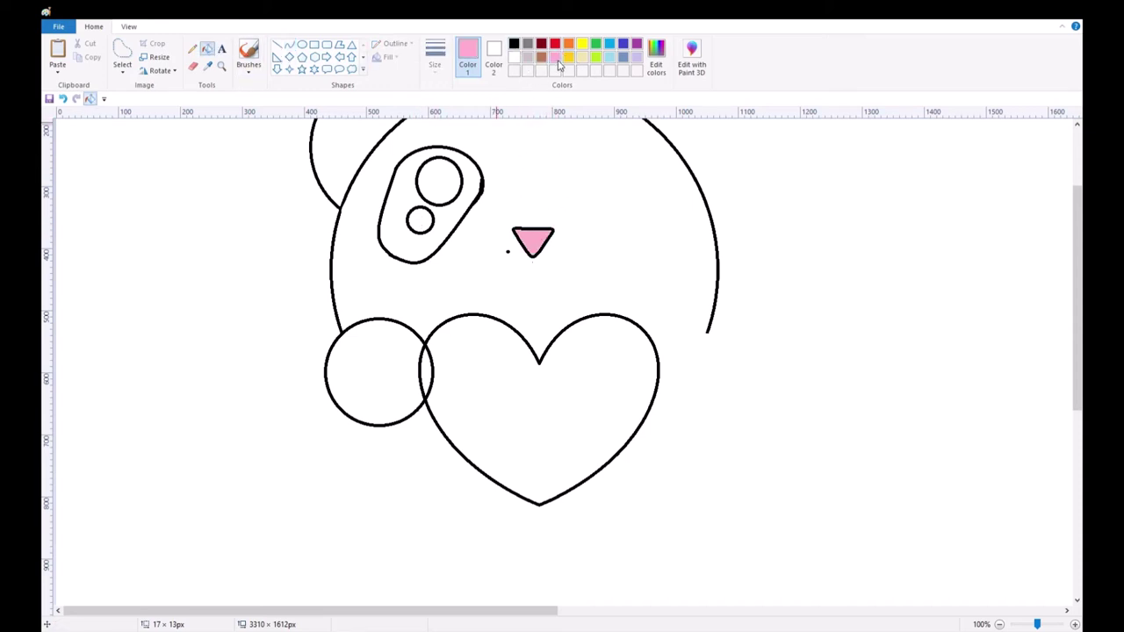
# - Erase the stray black dot to the left of the nose
pyautogui.click(290, 44)
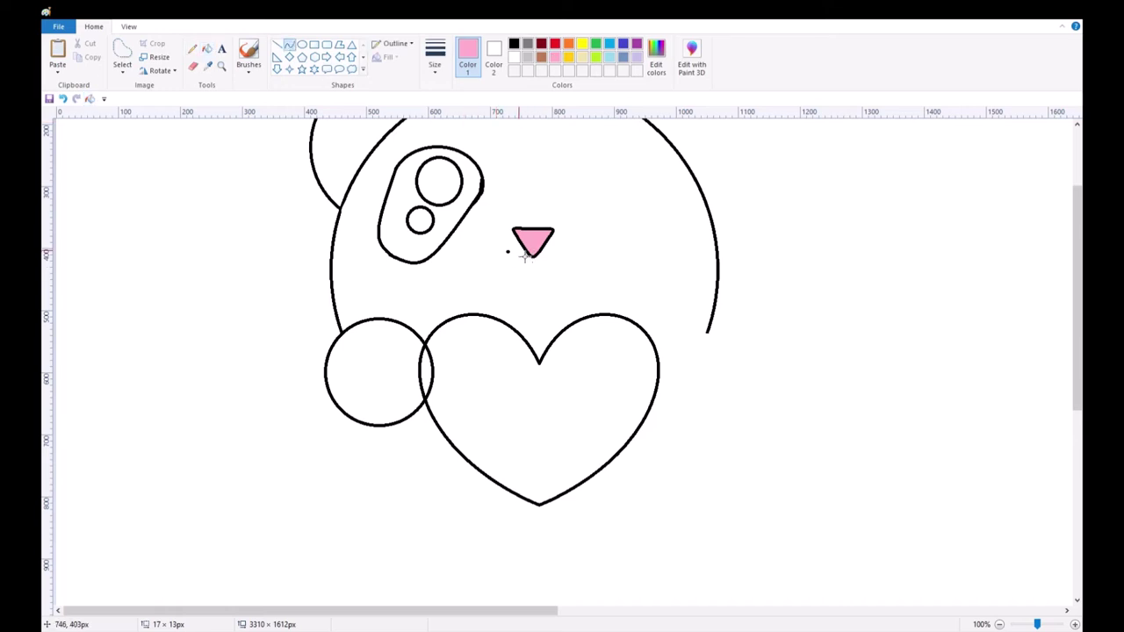
pyautogui.click(514, 58)
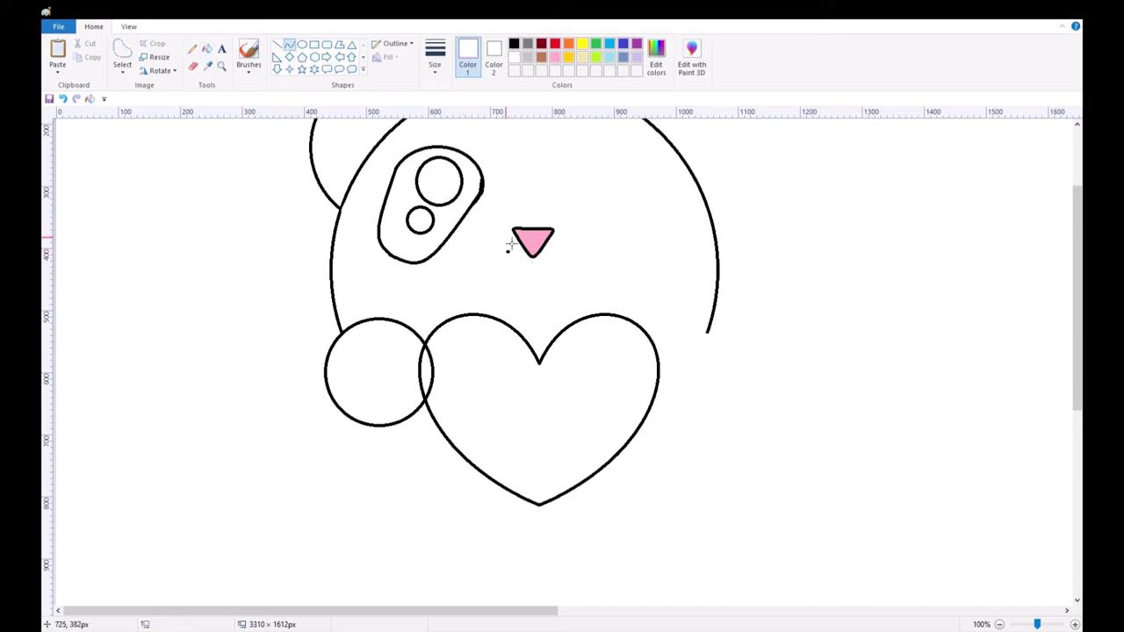
pyautogui.moveTo(511, 257); pyautogui.dragTo(516, 258)
pyautogui.click(193, 66)
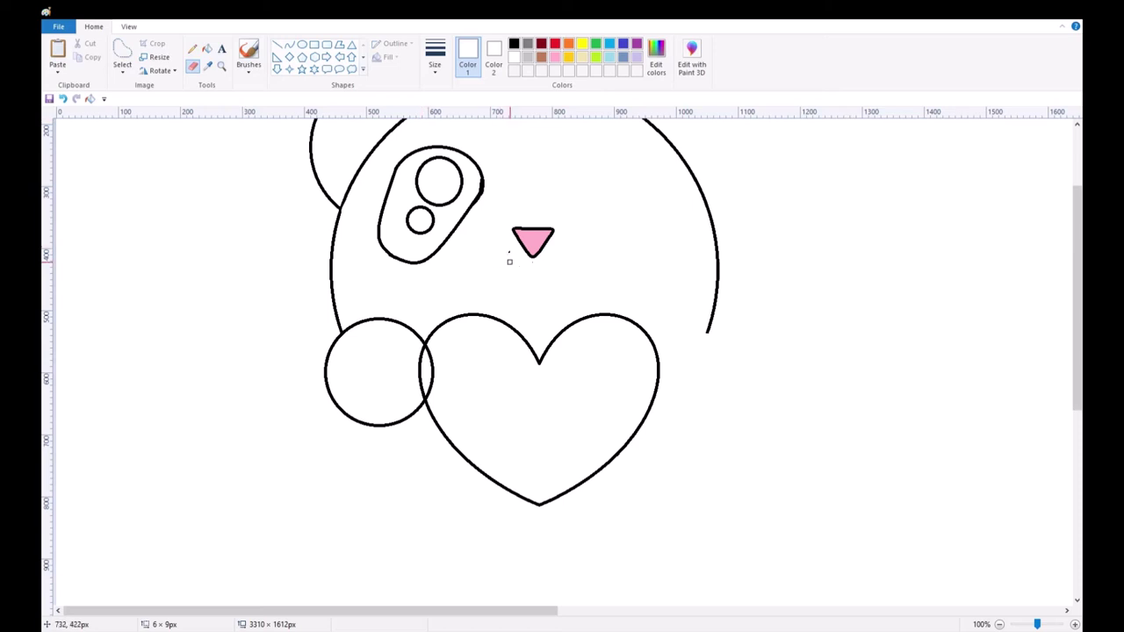
# - Draw the left half of the mouth as a black curve about 80 × 23 px from the nose's bottom tip
pyautogui.click(514, 43)
pyautogui.click(290, 44)
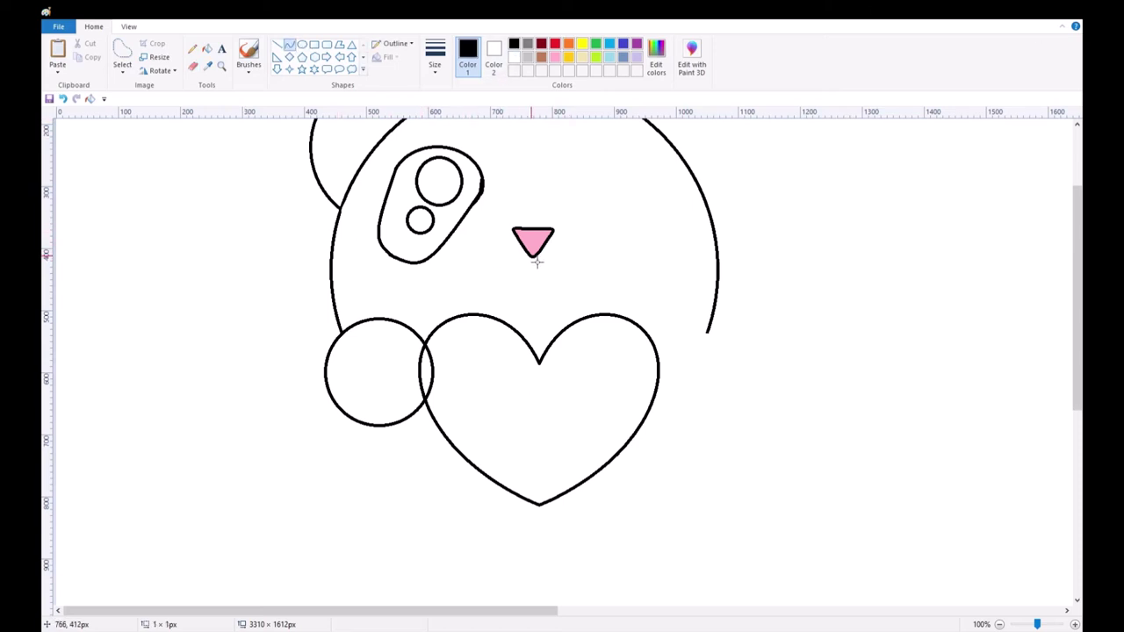
pyautogui.moveTo(537, 261)
pyautogui.mouseDown()
pyautogui.moveTo(485, 260)
pyautogui.moveTo(522, 276)
pyautogui.mouseUp()
pyautogui.scroll(1, 527, 227)
pyautogui.scroll(-1, 524, 229)
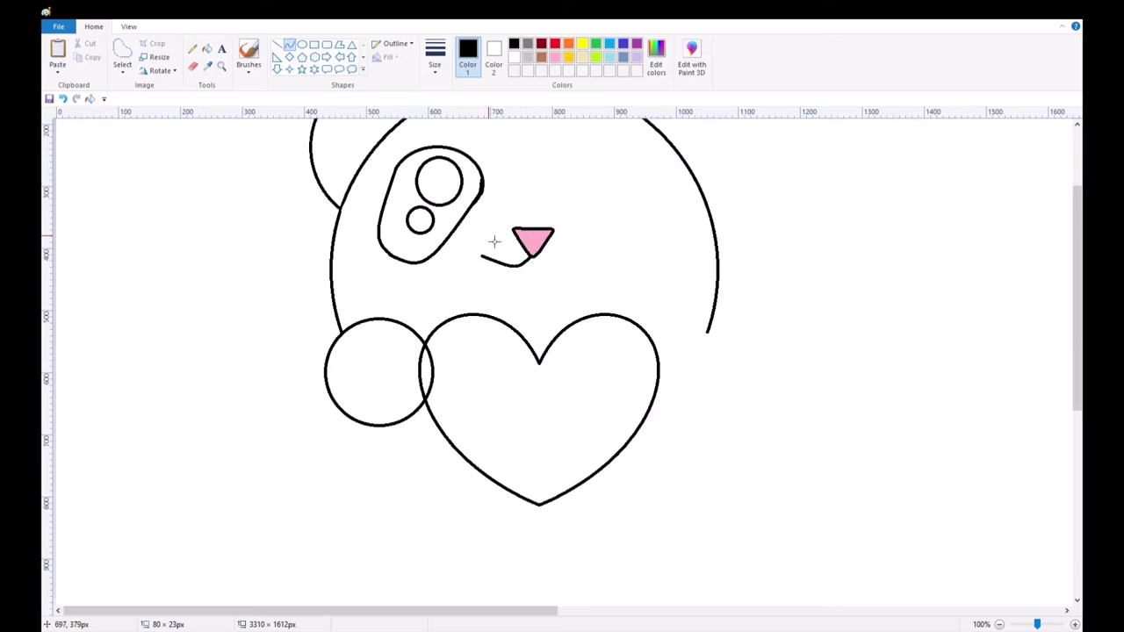
# - Erase the thick, uneven corner of the eye outline on the side facing the nose
pyautogui.click(193, 66)
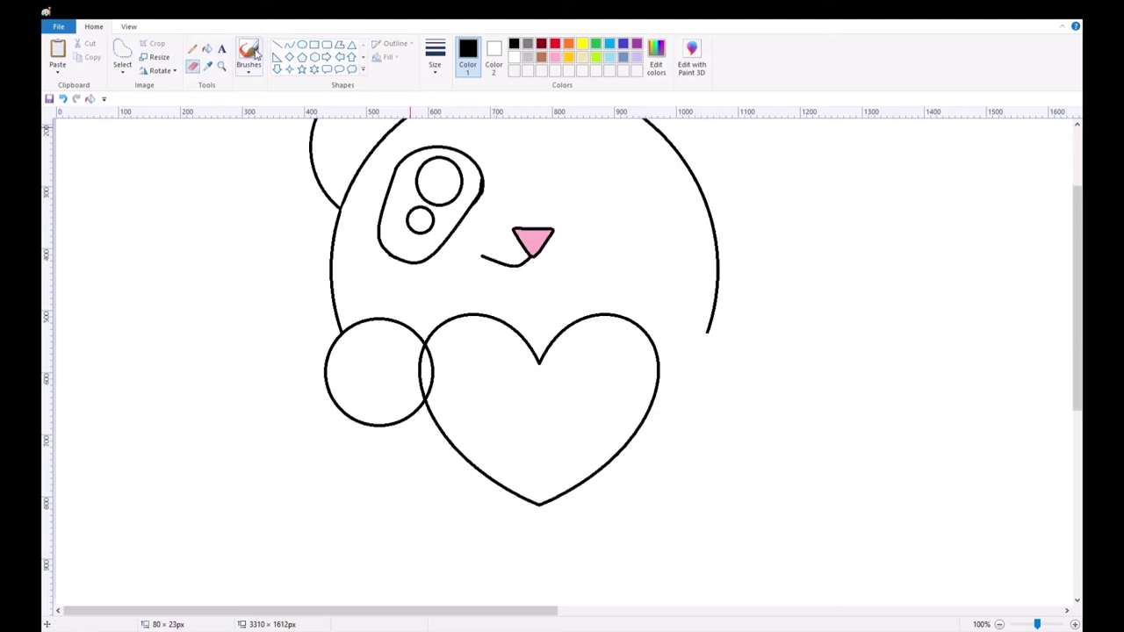
pyautogui.click(128, 26)
pyautogui.click(57, 54)
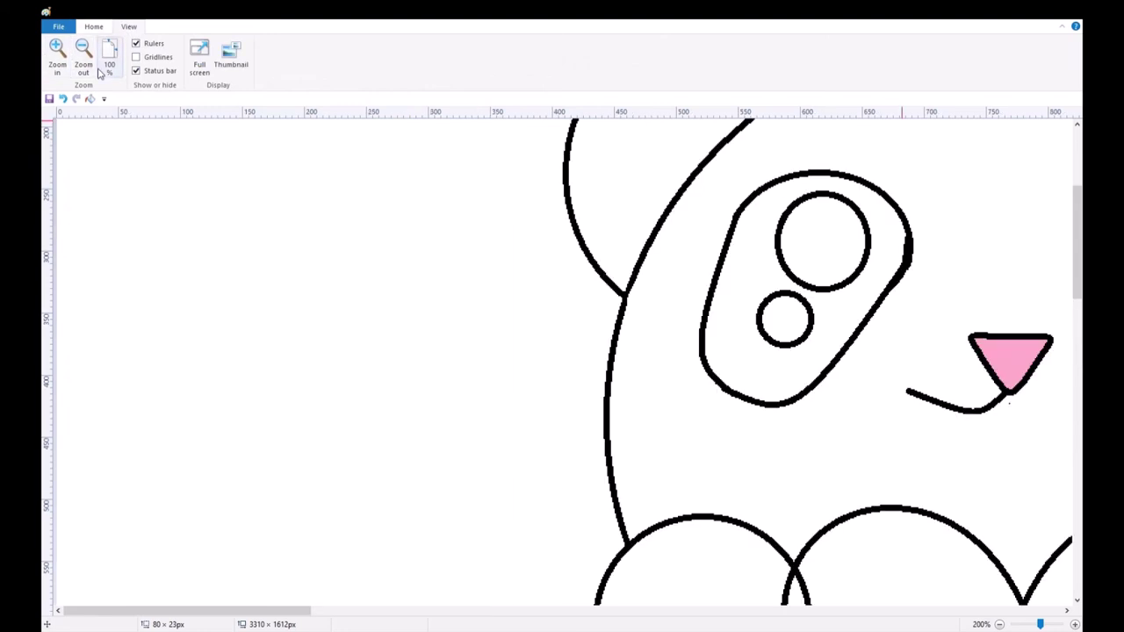
pyautogui.moveTo(916, 220)
pyautogui.mouseDown()
pyautogui.moveTo(899, 249)
pyautogui.moveTo(900, 293)
pyautogui.mouseUp()
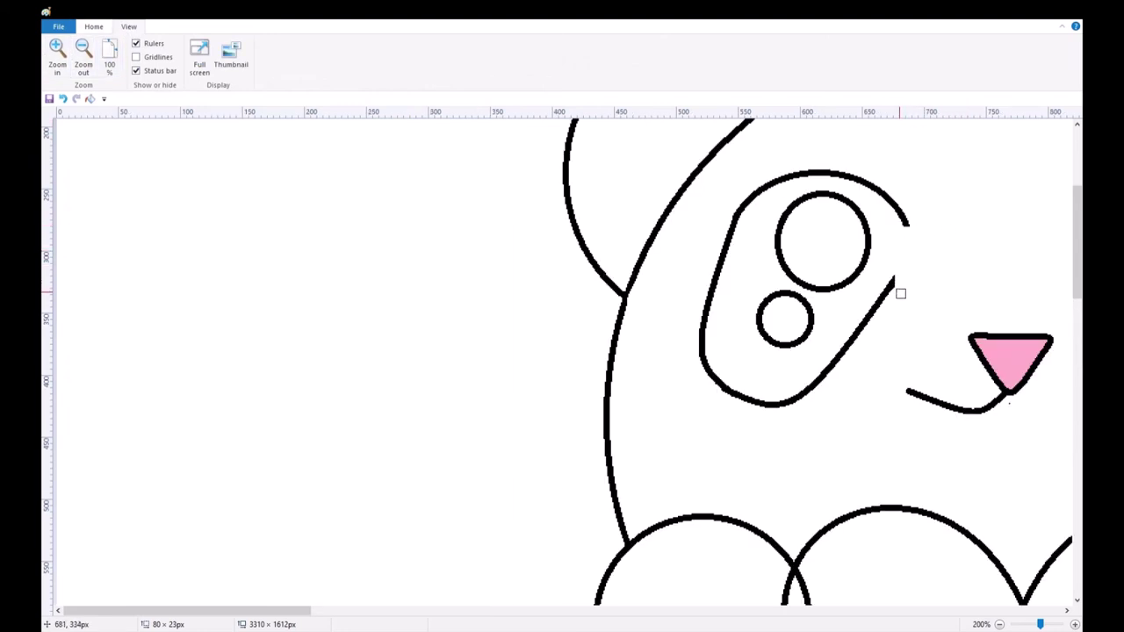
# - Close the gap in the eye outline with a smooth black curve about 22 × 51 px
pyautogui.click(93, 26)
pyautogui.click(290, 44)
pyautogui.moveTo(914, 229); pyautogui.dragTo(910, 273)
pyautogui.hotkey('ctrl', 'z')
pyautogui.moveTo(912, 230)
pyautogui.mouseDown()
pyautogui.moveTo(893, 292)
pyautogui.moveTo(908, 266)
pyautogui.moveTo(922, 269)
pyautogui.moveTo(922, 256)
pyautogui.moveTo(899, 295)
pyautogui.moveTo(894, 286)
pyautogui.mouseUp()
pyautogui.click(127, 28)
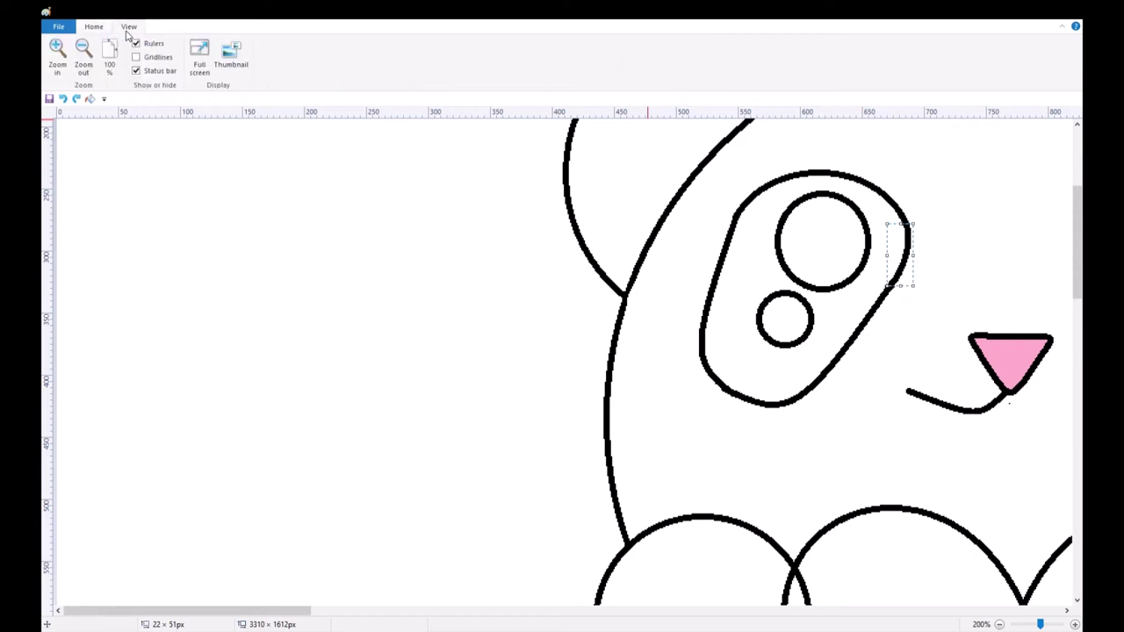
pyautogui.click(83, 55)
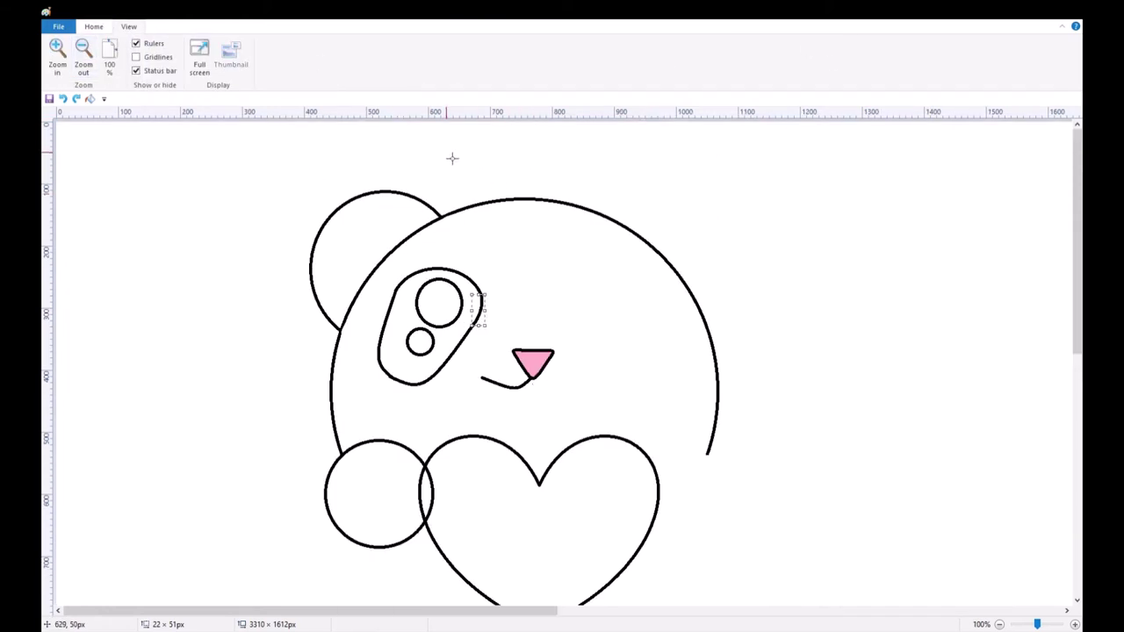
pyautogui.click(452, 158)
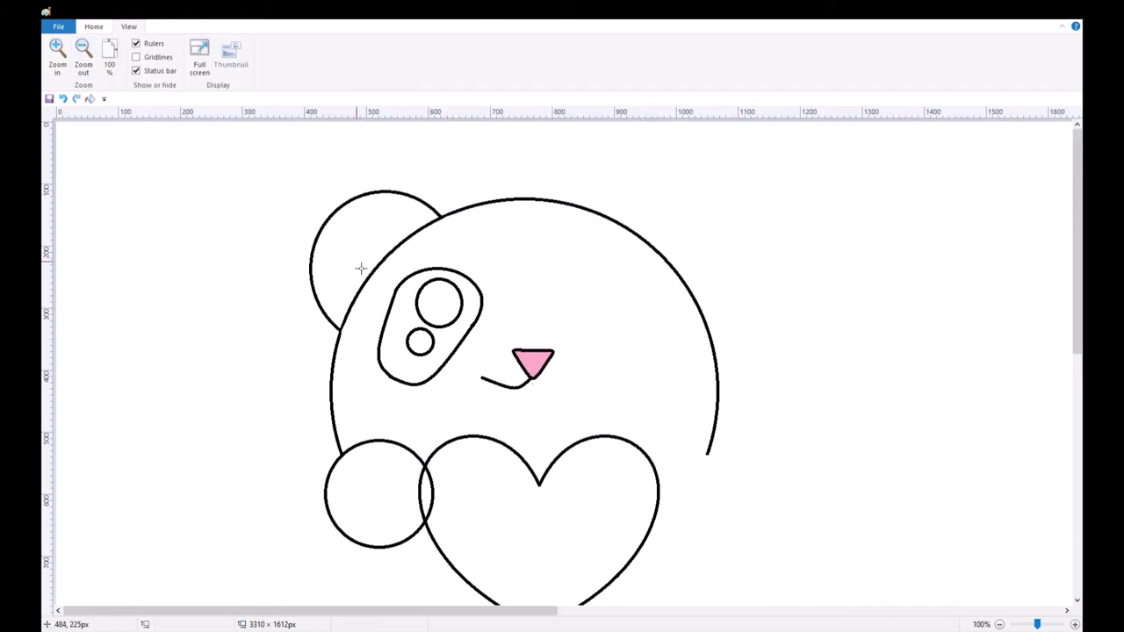
# - Select the bear's left half with a rectangle about 425 × 821 px, copy it and move it away from the right half
pyautogui.click(94, 27)
pyautogui.click(124, 64)
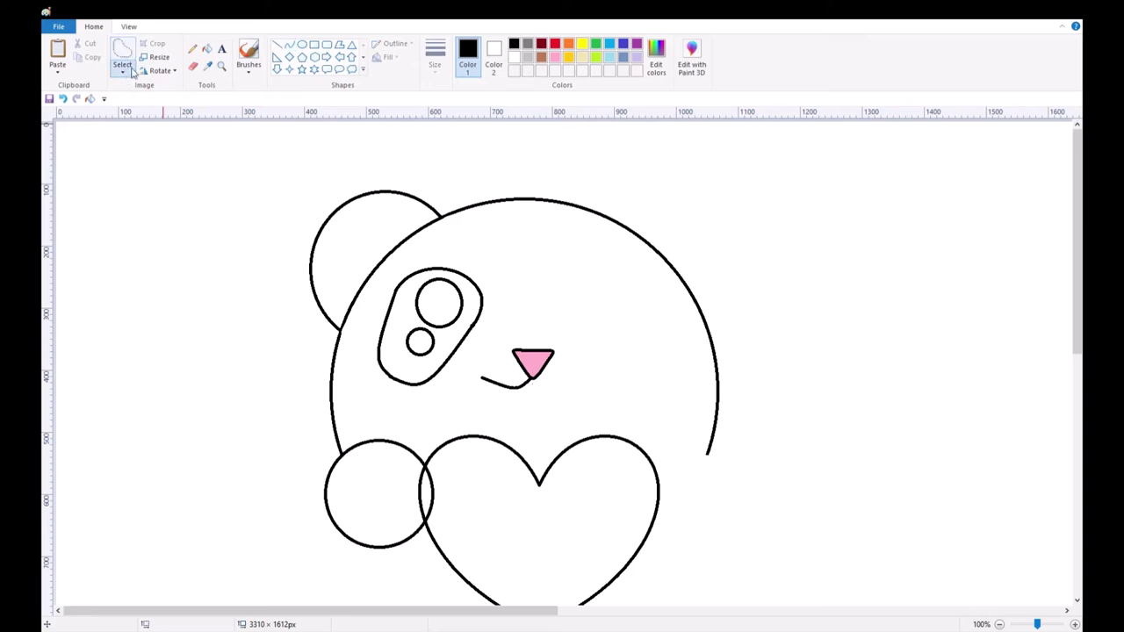
pyautogui.moveTo(258, 133); pyautogui.dragTo(392, 208)
pyautogui.moveTo(555, 542); pyautogui.dragTo(539, 631)
pyautogui.press('Escape')
pyautogui.moveTo(277, 140); pyautogui.dragTo(540, 631)
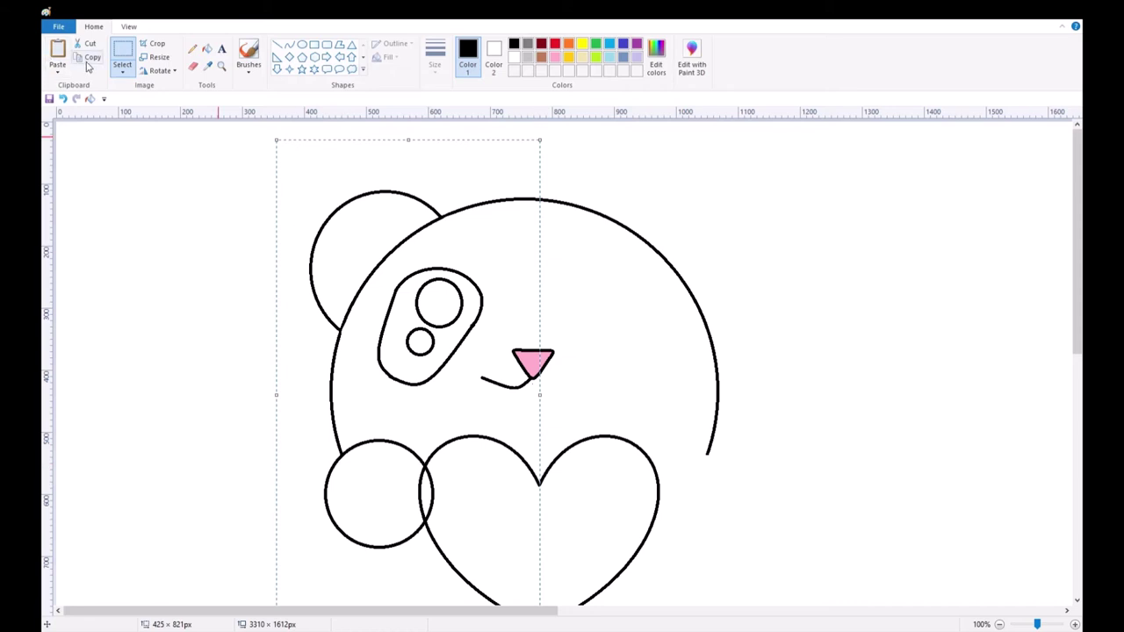
pyautogui.moveTo(484, 284); pyautogui.dragTo(412, 291)
# - Delete the remaining right half of the bear and paste a copy of the left half beside the original
pyautogui.moveTo(516, 168); pyautogui.dragTo(779, 604)
pyautogui.press('Delete')
pyautogui.hotkey('ctrl', 'v')
pyautogui.moveTo(272, 255); pyautogui.dragTo(715, 274)
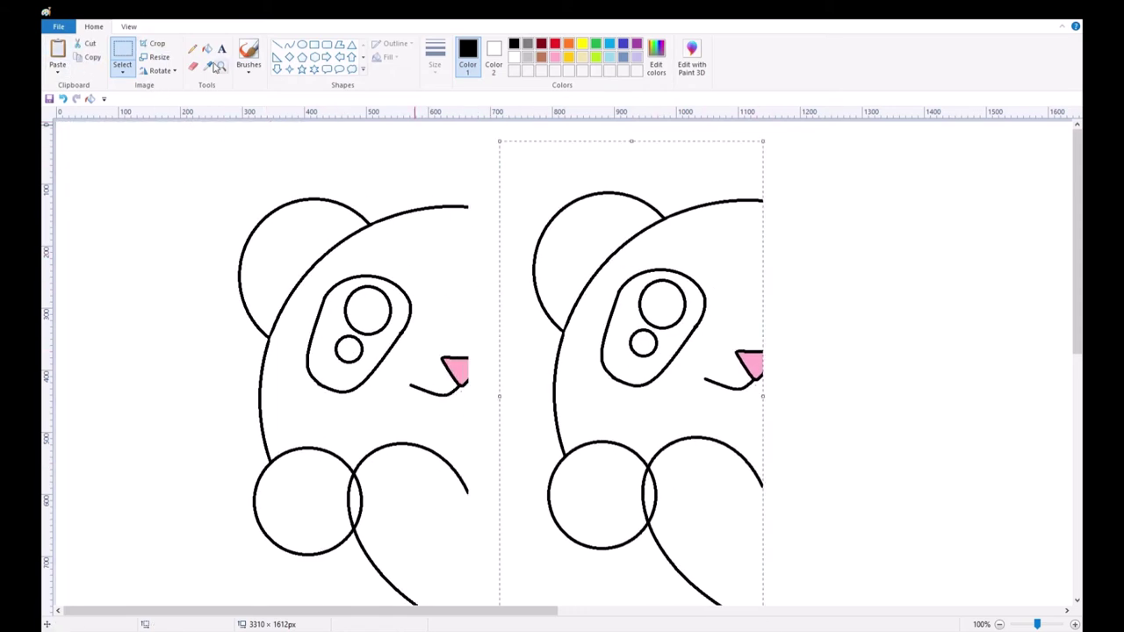
pyautogui.click(176, 104)
pyautogui.click(167, 72)
pyautogui.click(172, 99)
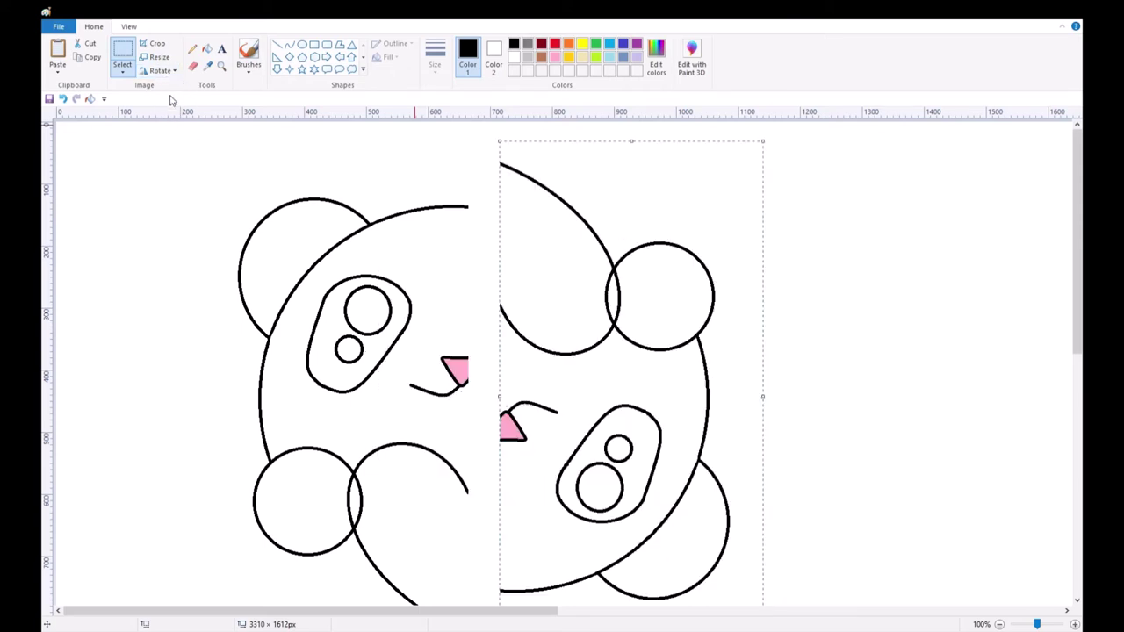
pyautogui.click(159, 72)
pyautogui.click(175, 122)
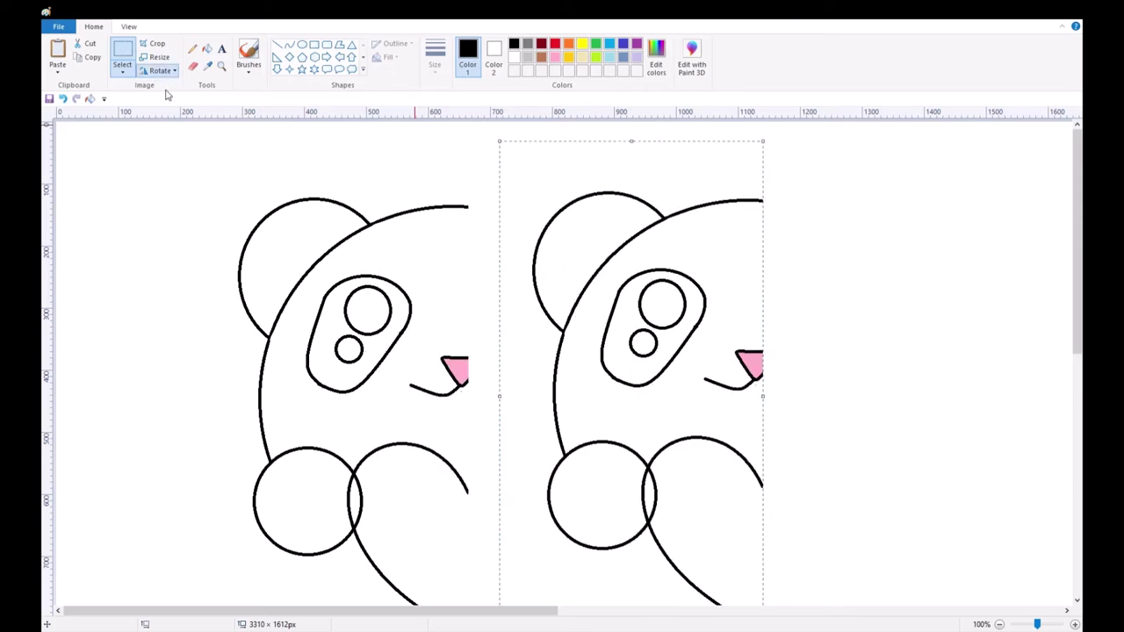
# - Flip the pasted half horizontally and join it to the left half so the head, nose and heart line up
pyautogui.click(173, 118)
pyautogui.click(165, 72)
pyautogui.click(172, 132)
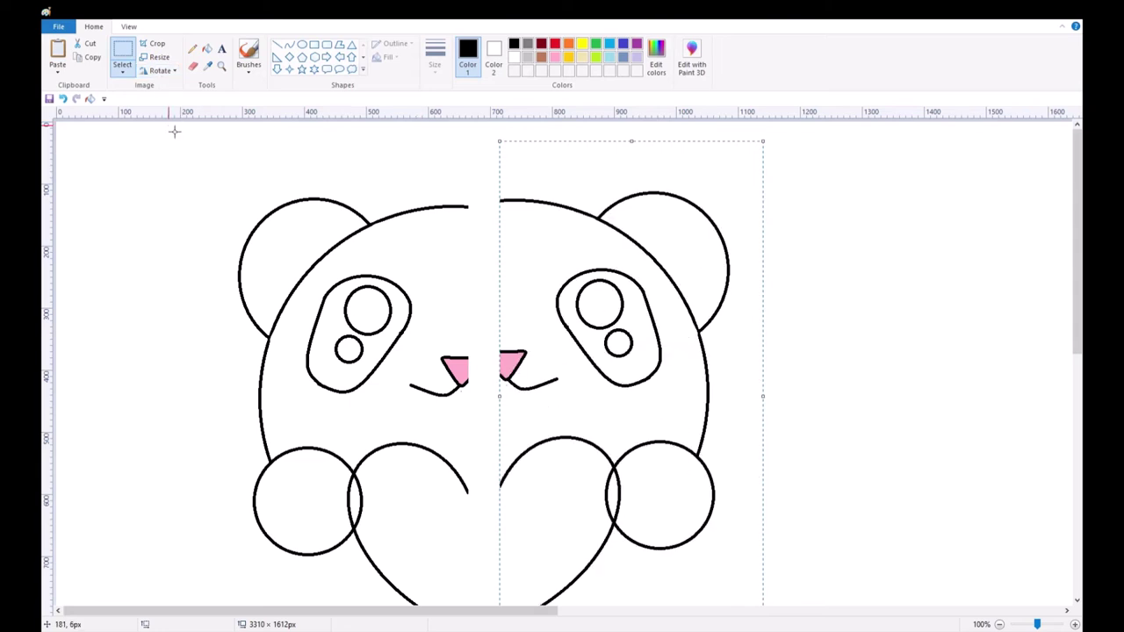
pyautogui.moveTo(615, 337)
pyautogui.mouseDown()
pyautogui.moveTo(576, 347)
pyautogui.moveTo(587, 345)
pyautogui.mouseUp()
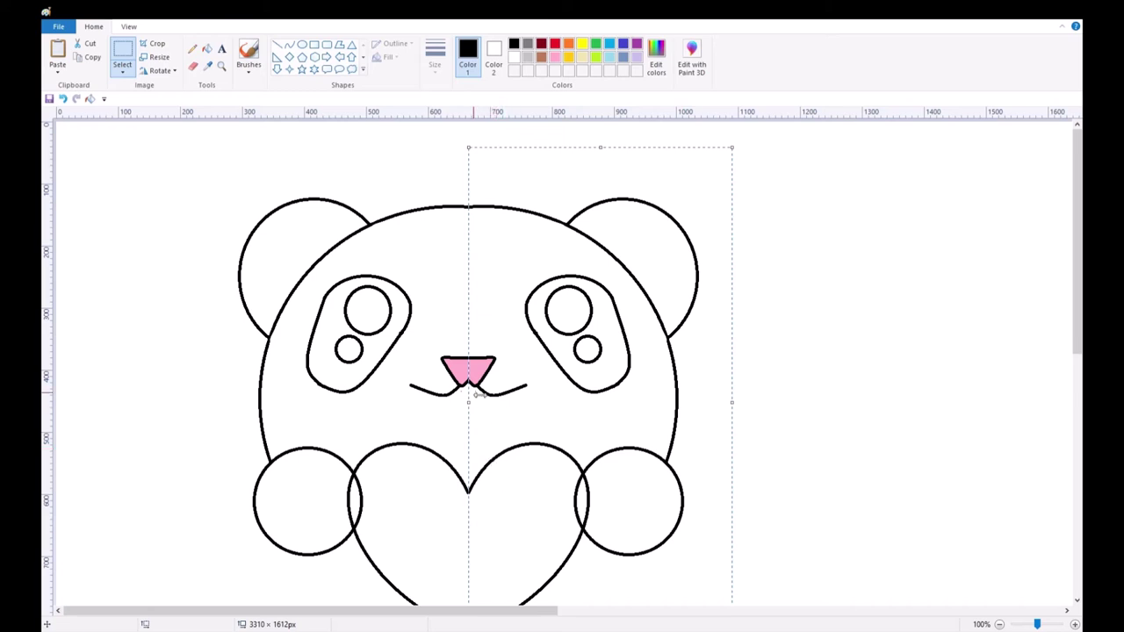
pyautogui.moveTo(523, 383); pyautogui.dragTo(523, 383)
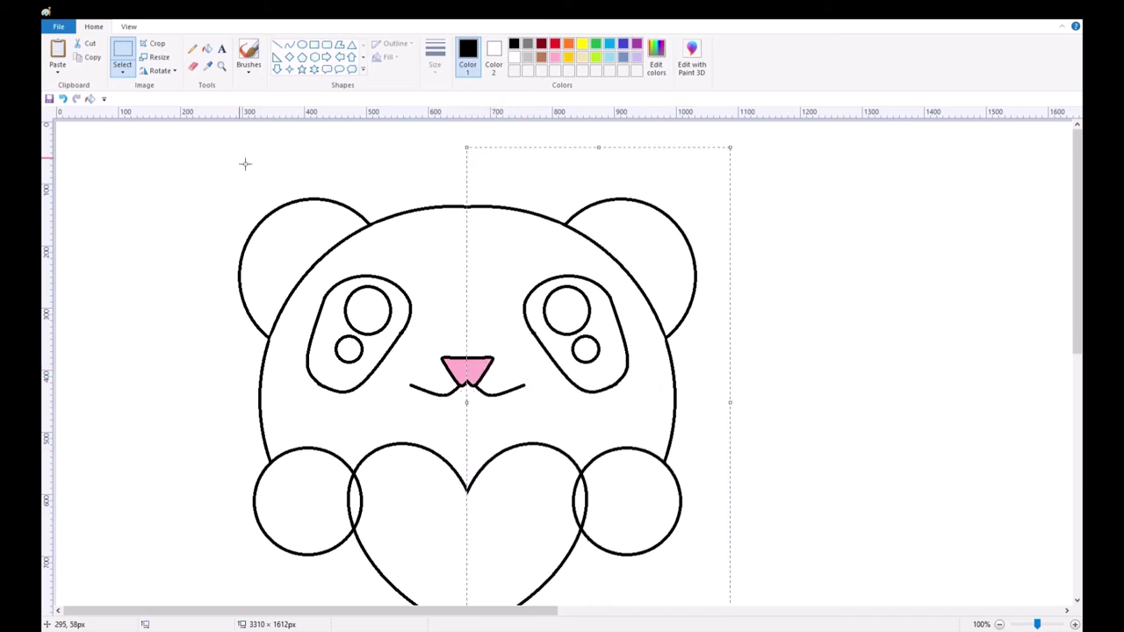
# - Erase the black notch at the nose's bottom tip and close the tip with a black curve about 27 × 14 px
pyautogui.click(129, 27)
pyautogui.click(93, 27)
pyautogui.click(193, 65)
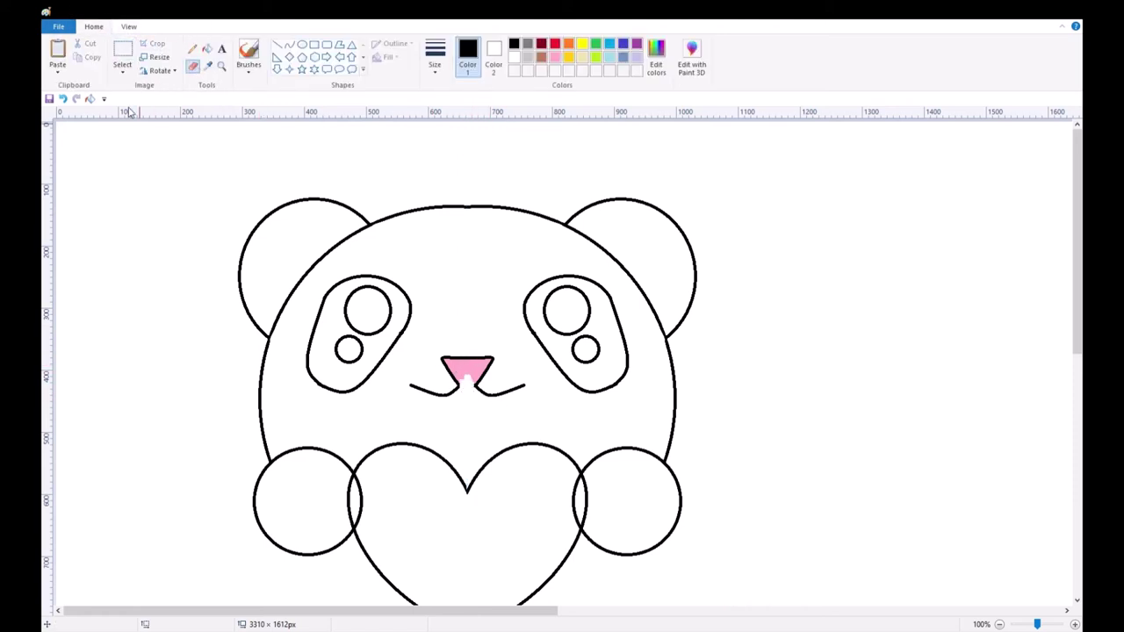
pyautogui.click(289, 44)
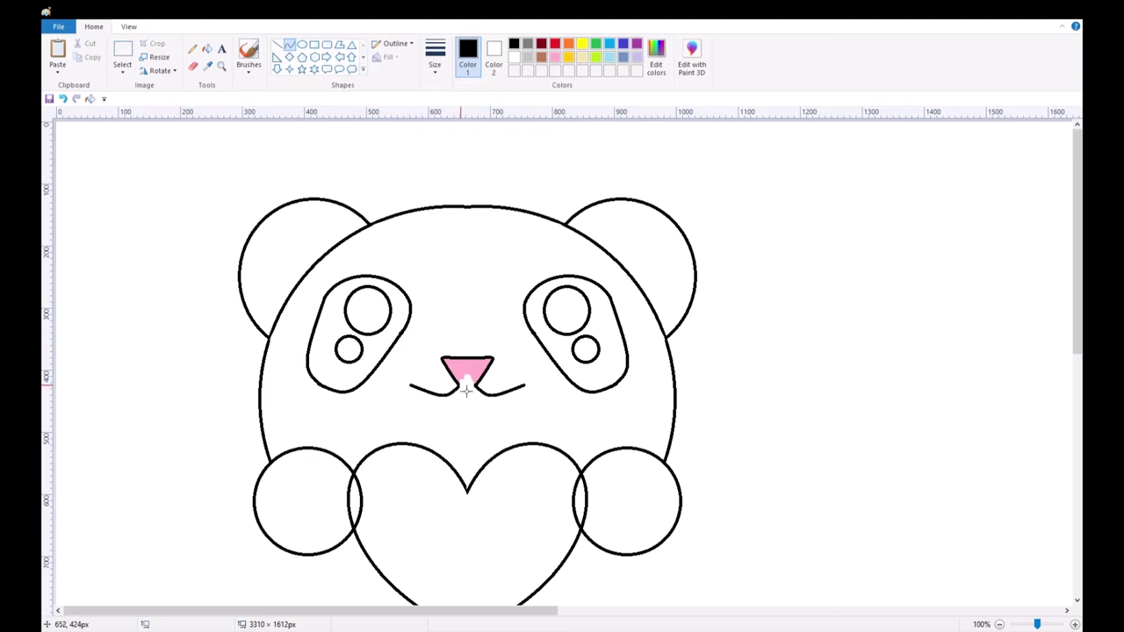
pyautogui.moveTo(466, 390)
pyautogui.mouseDown()
pyautogui.moveTo(483, 391)
pyautogui.moveTo(474, 402)
pyautogui.mouseUp()
# - Erase both old mouth halves and redraw them as black curves from the nose tip, the left one about 93 × 18 px
pyautogui.click(193, 66)
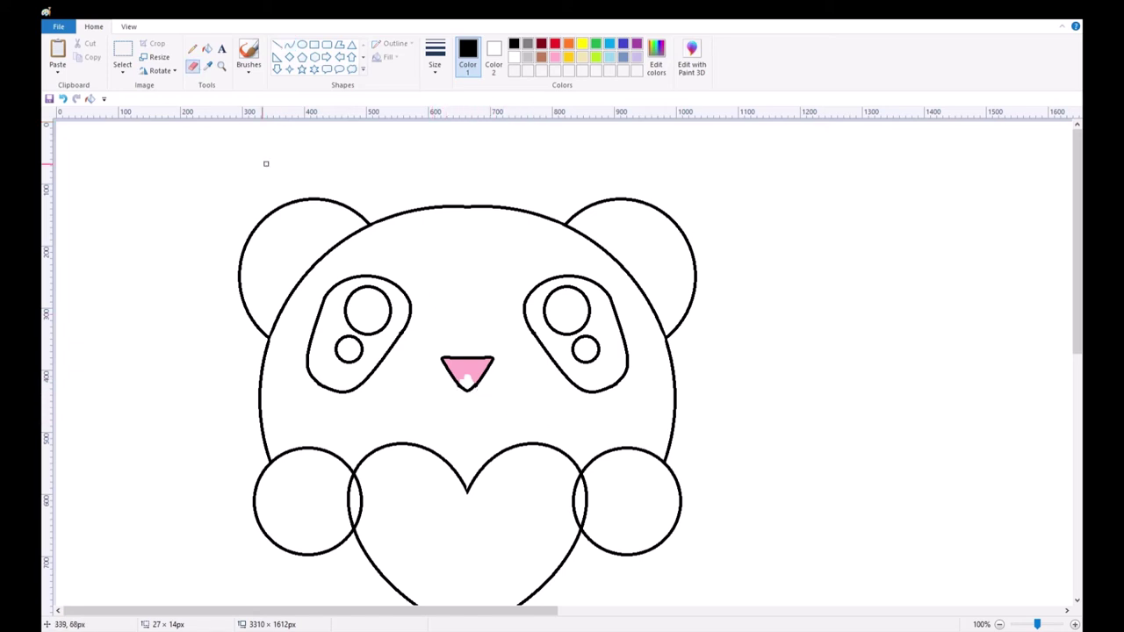
pyautogui.click(290, 44)
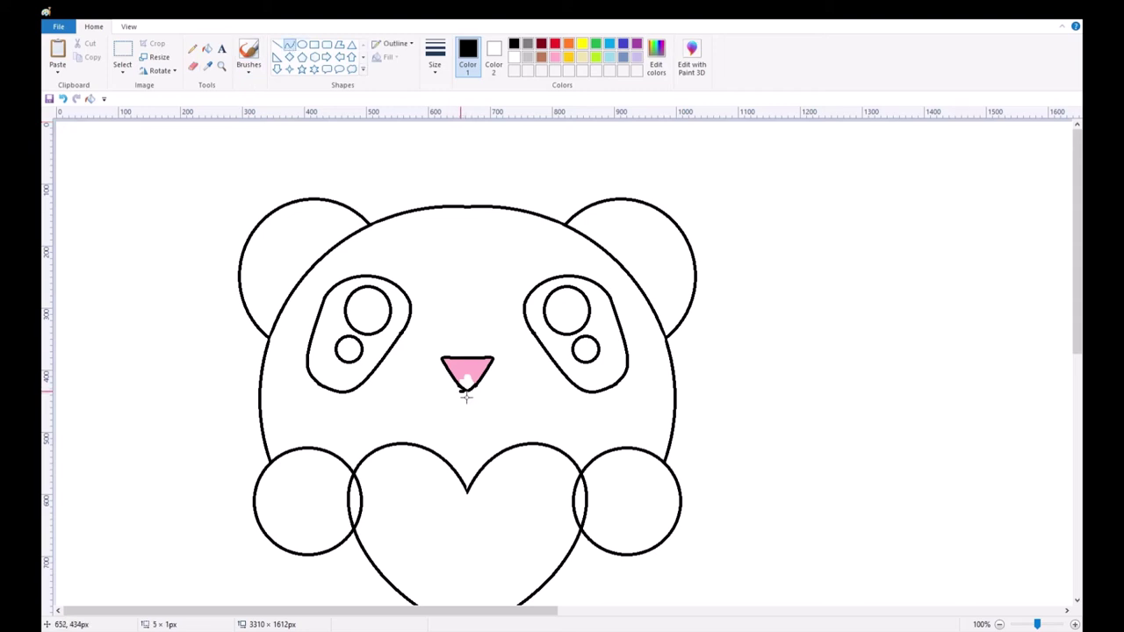
pyautogui.moveTo(467, 397)
pyautogui.mouseDown()
pyautogui.moveTo(419, 392)
pyautogui.moveTo(443, 408)
pyautogui.moveTo(410, 395)
pyautogui.moveTo(448, 405)
pyautogui.mouseUp()
pyautogui.hotkey('ctrl', 'z')
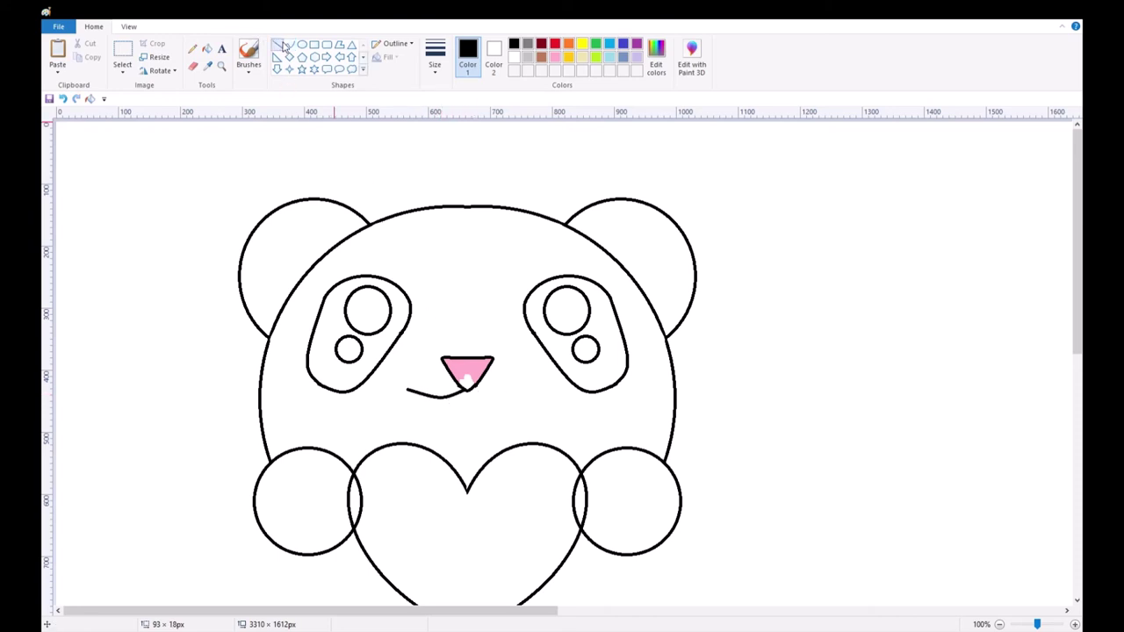
pyautogui.moveTo(475, 397); pyautogui.dragTo(503, 412)
pyautogui.click(495, 410)
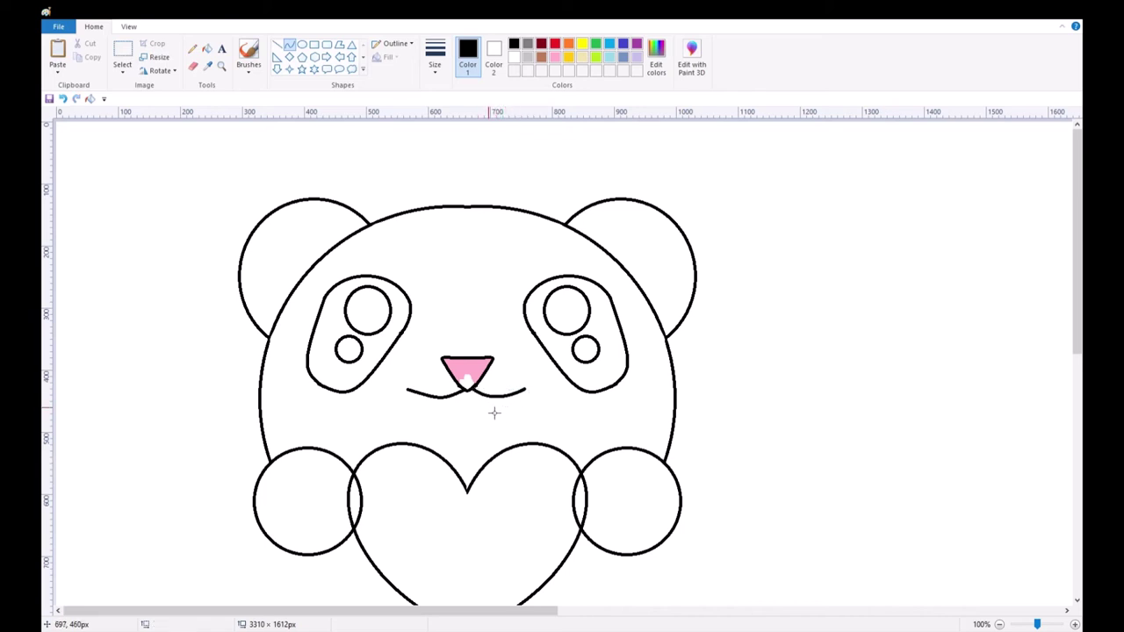
# - Trim the outer end of the left mouth curve by deleting a small rectangular selection
pyautogui.moveTo(423, 393)
pyautogui.mouseDown()
pyautogui.moveTo(446, 398)
pyautogui.moveTo(441, 413)
pyautogui.mouseUp()
pyautogui.click(123, 51)
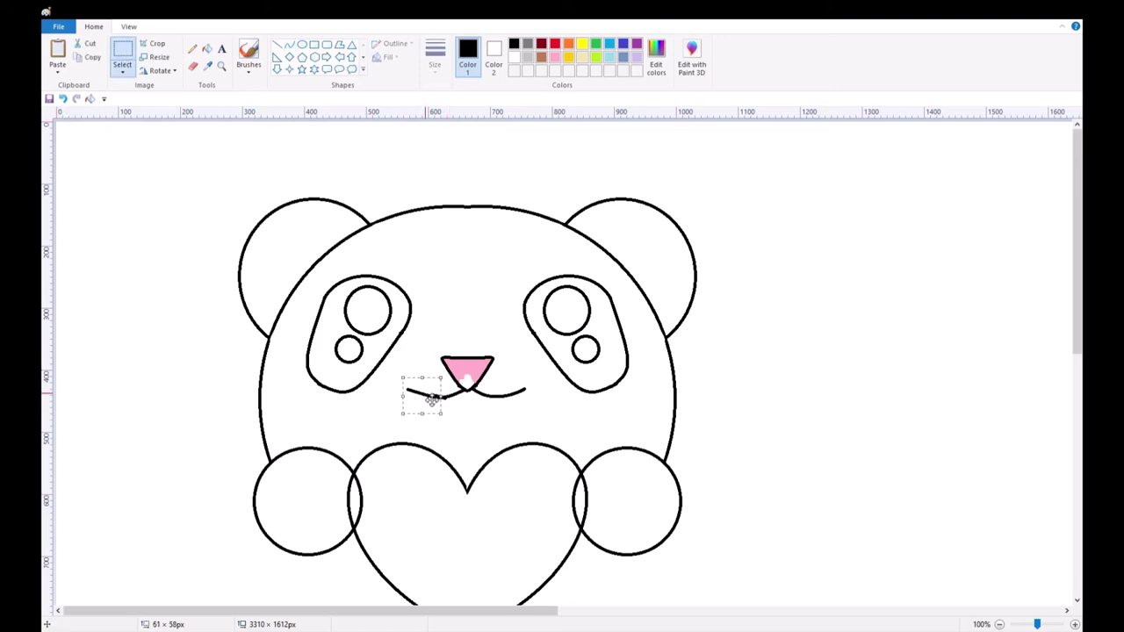
pyautogui.click(63, 98)
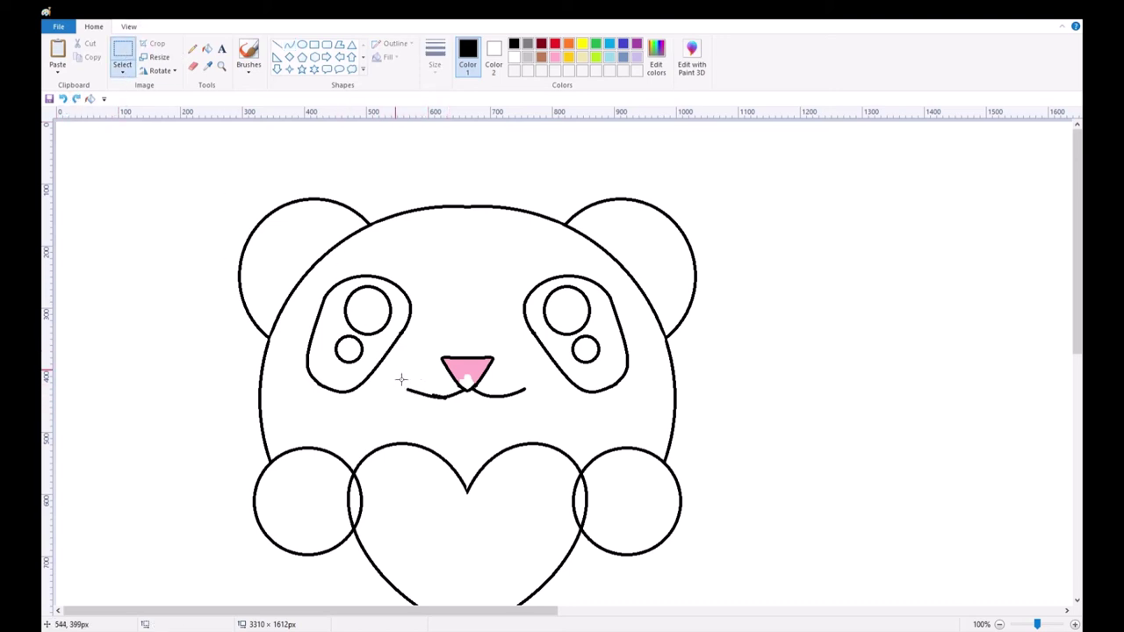
pyautogui.moveTo(407, 387); pyautogui.dragTo(417, 404)
pyautogui.press('Delete')
pyautogui.hotkey('ctrl', 'z')
pyautogui.press('Delete')
# - Fill both eye patches and both ears with black, keeping the round eye highlights white
pyautogui.click(208, 50)
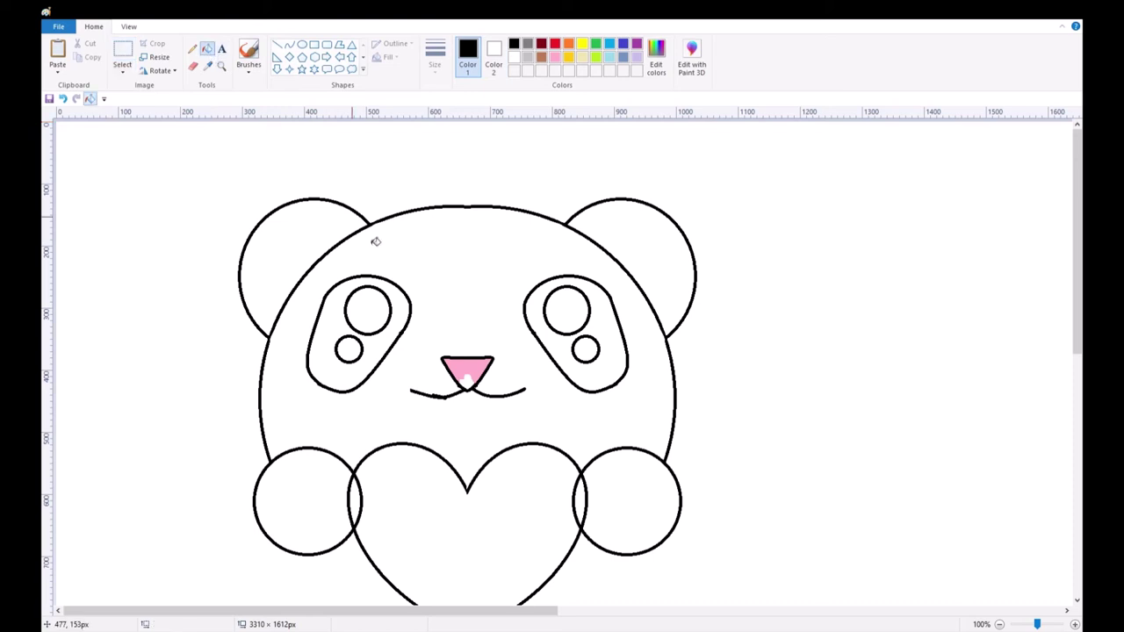
pyautogui.click(364, 346)
pyautogui.click(597, 309)
pyautogui.click(309, 206)
pyautogui.click(665, 248)
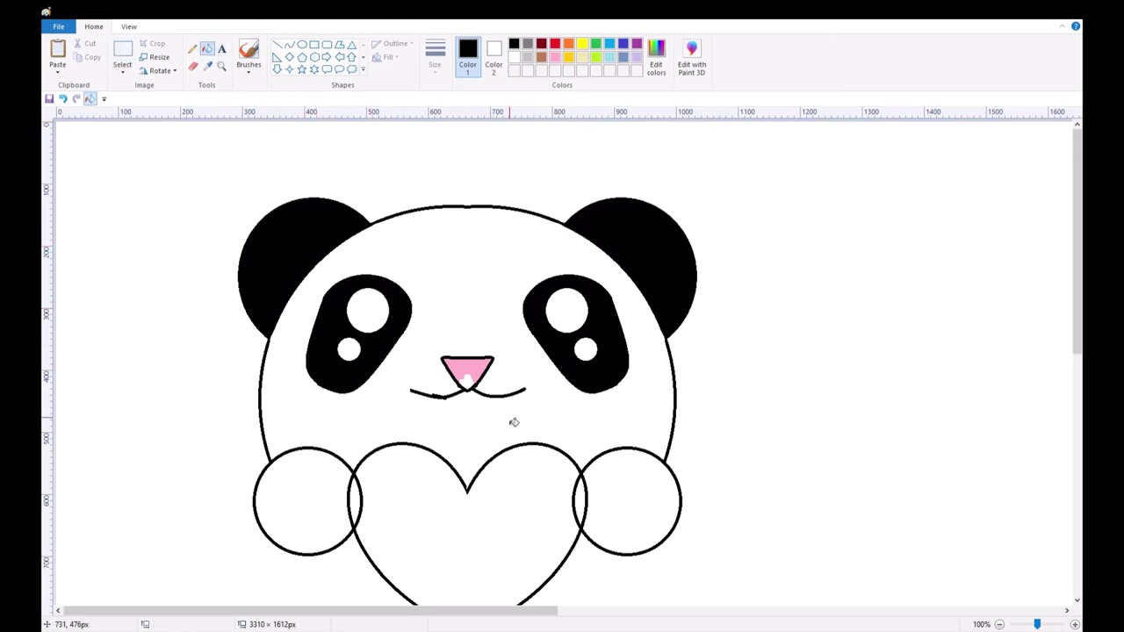
# - Draw a smaller black circle inside the left paw and try a matching one about 102 × 113 px inside the right paw
pyautogui.click(312, 515)
pyautogui.hotkey('ctrl', 'z')
pyautogui.click(302, 44)
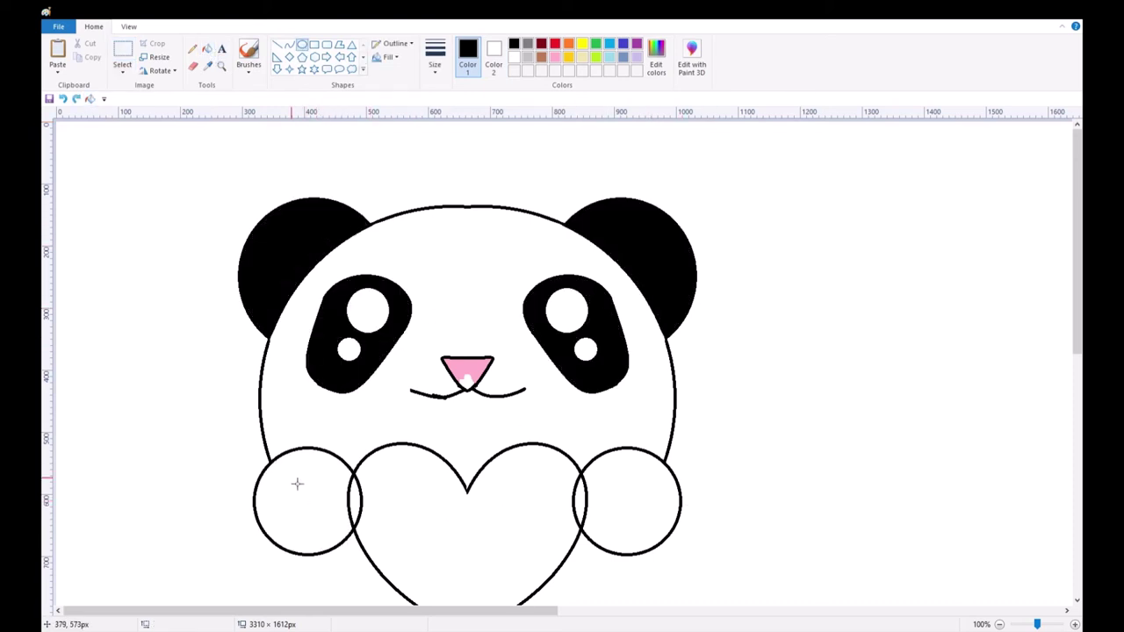
pyautogui.moveTo(291, 476)
pyautogui.mouseDown()
pyautogui.moveTo(364, 548)
pyautogui.moveTo(328, 477)
pyautogui.mouseUp()
pyautogui.moveTo(582, 478)
pyautogui.mouseDown()
pyautogui.moveTo(653, 556)
pyautogui.moveTo(607, 514)
pyautogui.mouseUp()
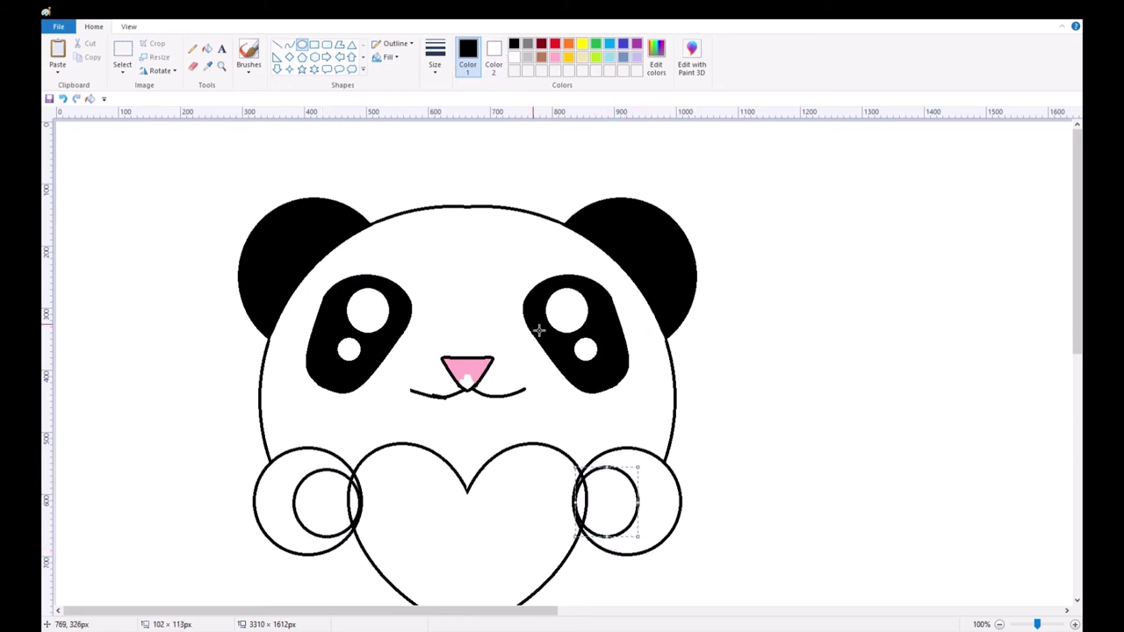
pyautogui.hotkey('ctrl', 'z')
# - Cover the upper crossing of the heart and right paw outlines with a white curve about 20 × 35 px
pyautogui.click(289, 44)
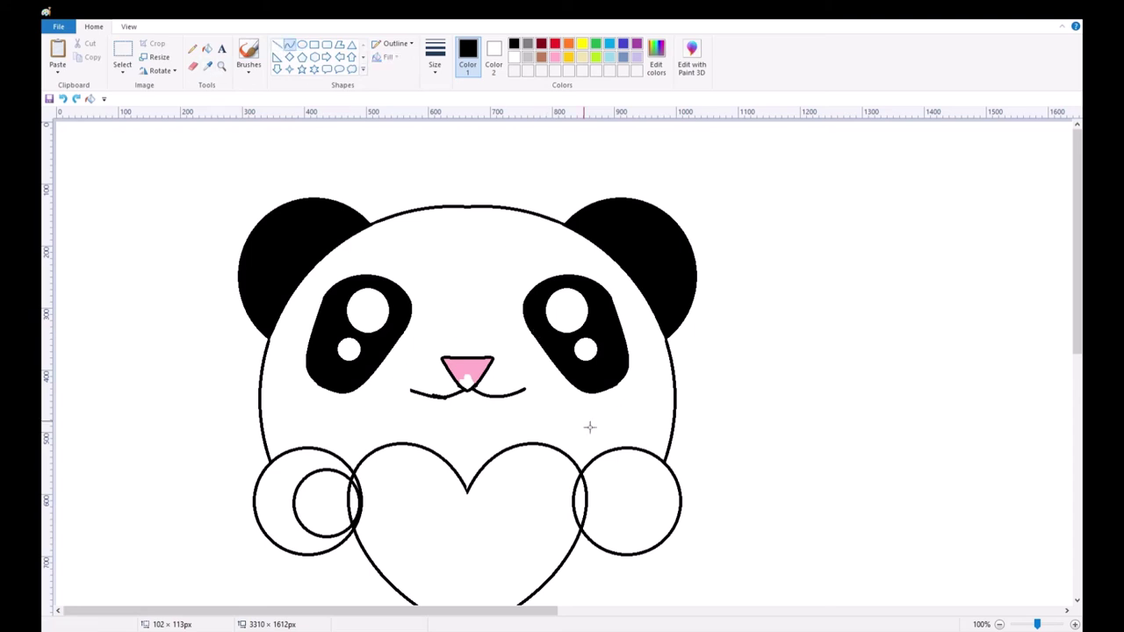
pyautogui.moveTo(582, 486); pyautogui.dragTo(593, 475)
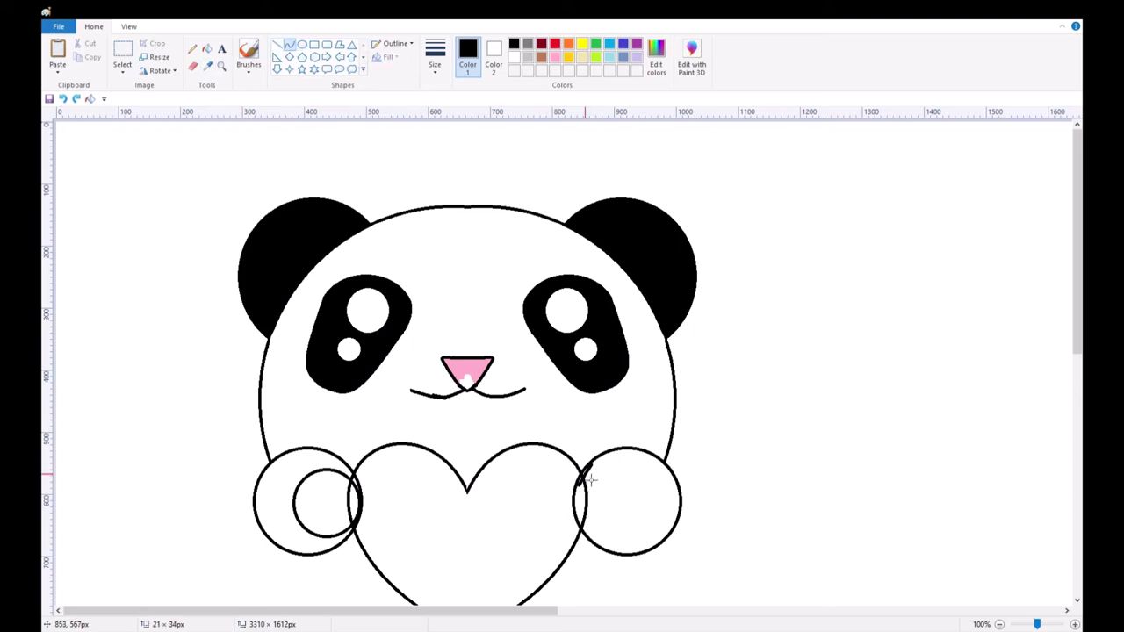
pyautogui.click(513, 57)
pyautogui.moveTo(593, 537); pyautogui.dragTo(594, 475)
pyautogui.click(575, 505)
pyautogui.click(579, 487)
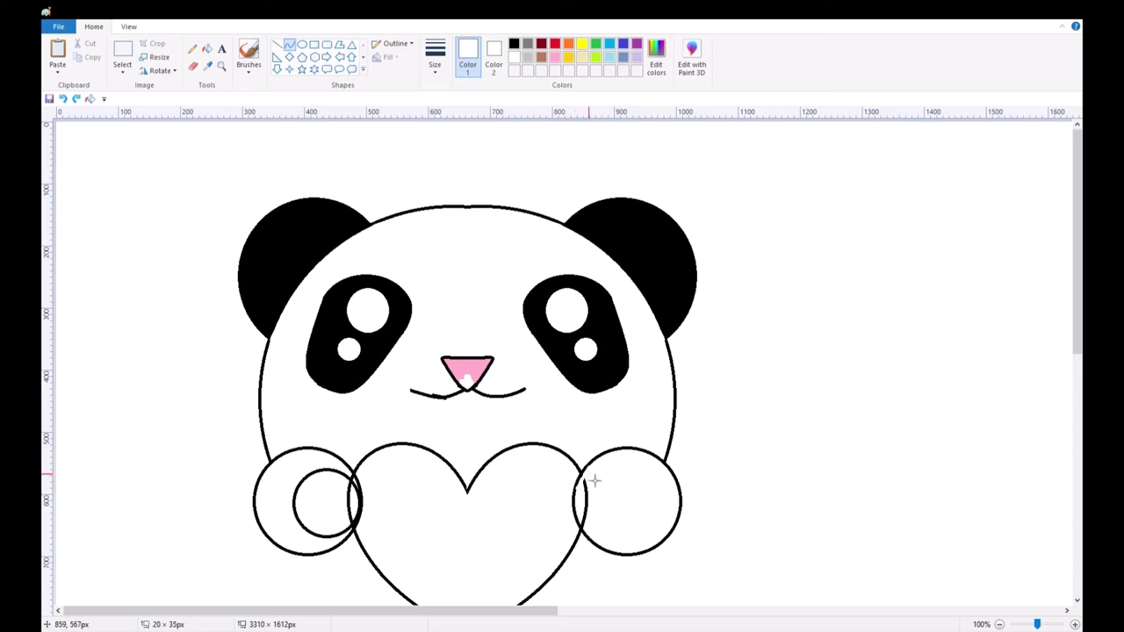
# - Cover the lower crossing of the heart and right paw outlines with a white curve about 15 × 33 px
pyautogui.click(289, 45)
pyautogui.hotkey('ctrl', 'z')
pyautogui.moveTo(594, 537); pyautogui.dragTo(584, 515)
# - Cover the left paw's crossings with the heart using white lines about 32 × 24 and 10 × 17 px and a white curve about 16 × 35 px
pyautogui.click(276, 44)
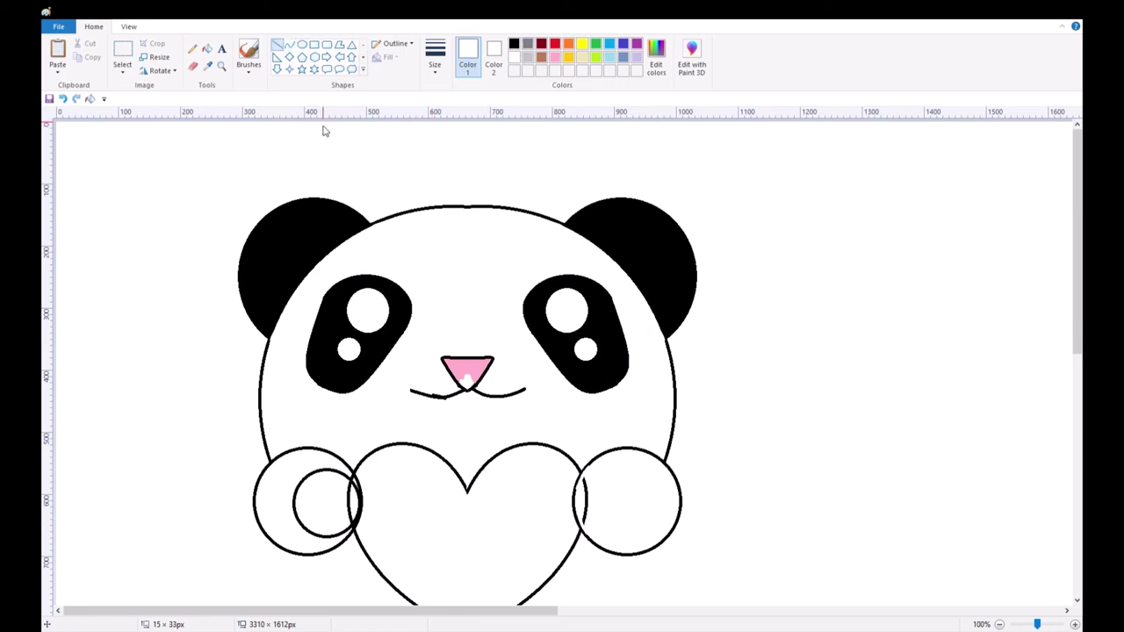
pyautogui.moveTo(346, 472); pyautogui.dragTo(358, 492)
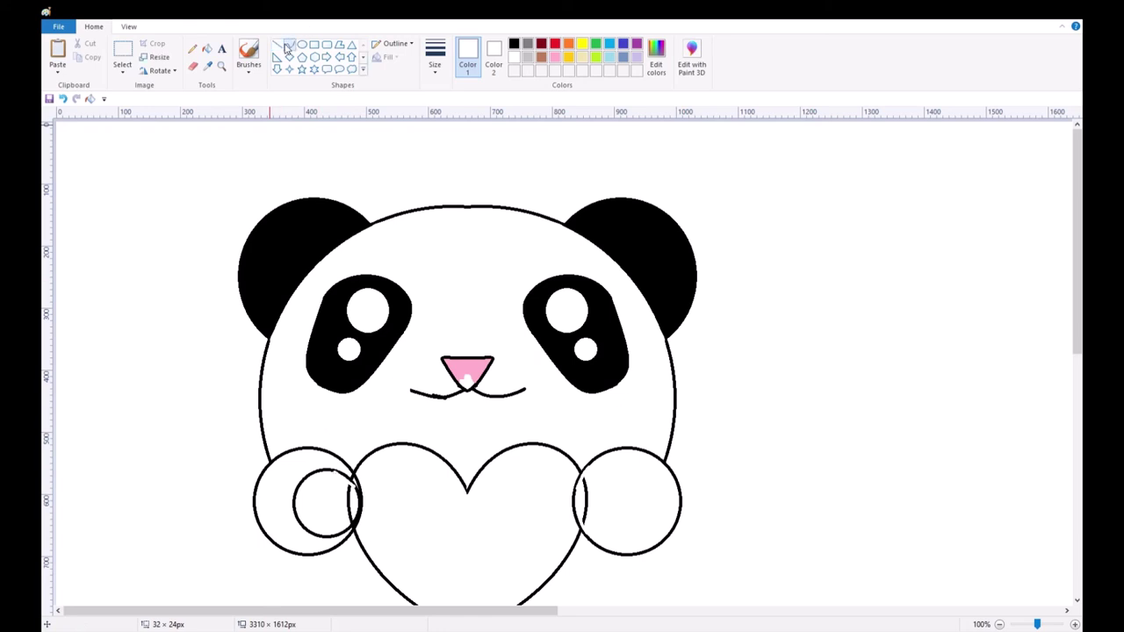
pyautogui.moveTo(354, 478); pyautogui.dragTo(360, 489)
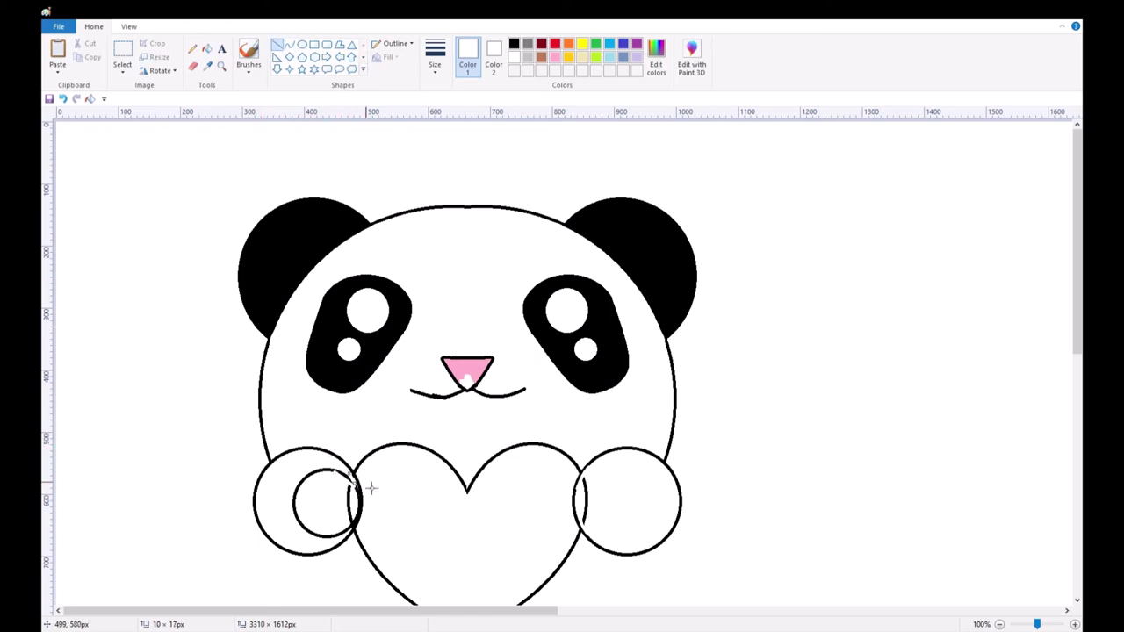
pyautogui.click(290, 44)
pyautogui.moveTo(356, 539); pyautogui.dragTo(362, 522)
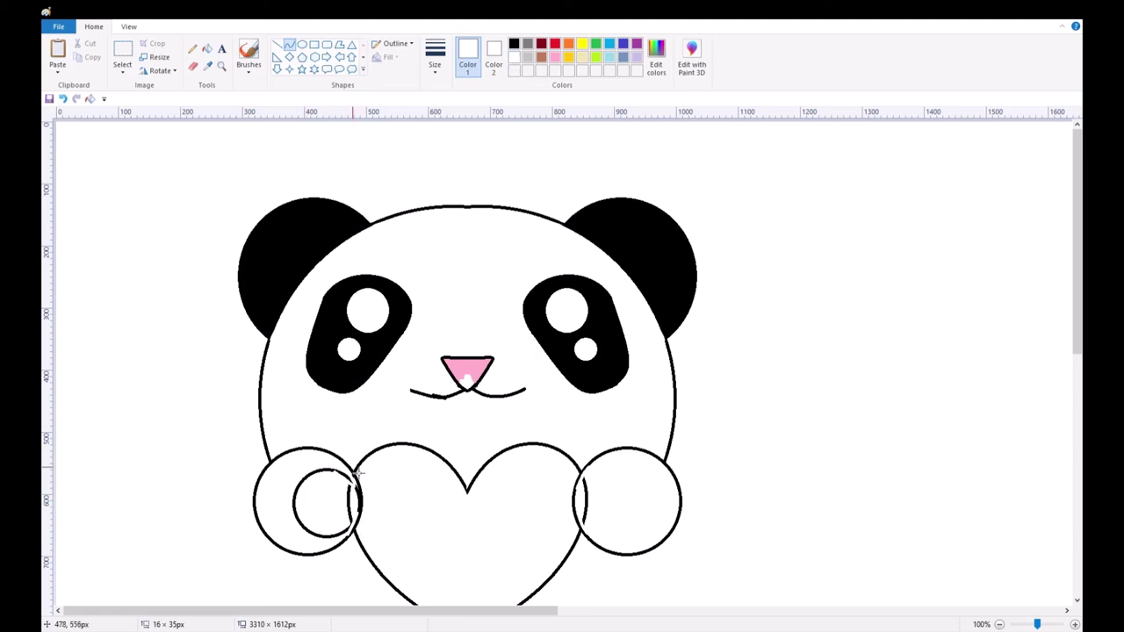
# - Fill the inner circle's outline and the overlapping outline between the left paw and heart with white
pyautogui.click(207, 48)
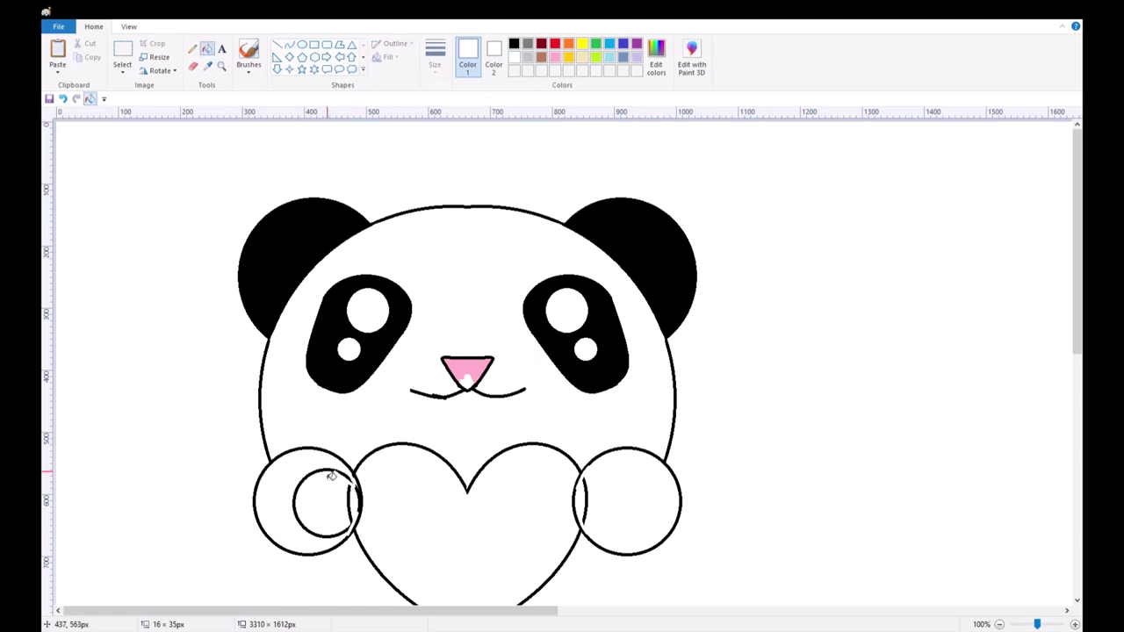
pyautogui.click(331, 477)
pyautogui.click(358, 496)
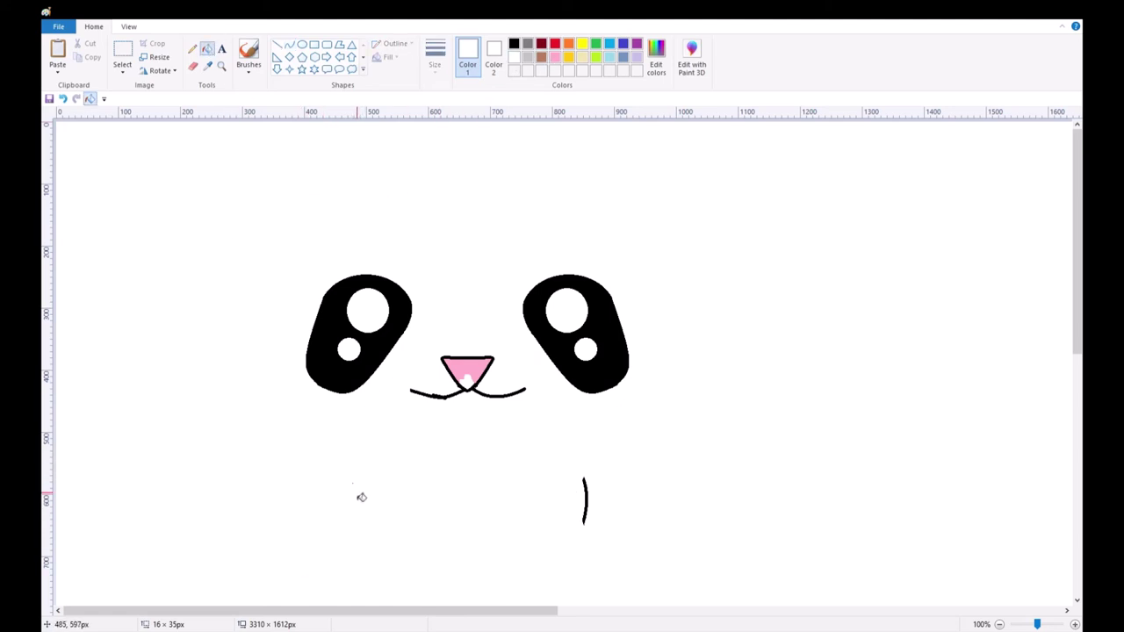
# - Undo the last white fill and draw a black-outlined inner circle against the heart-side edge of the left paw
pyautogui.hotkey('ctrl', 'z')
pyautogui.click(302, 44)
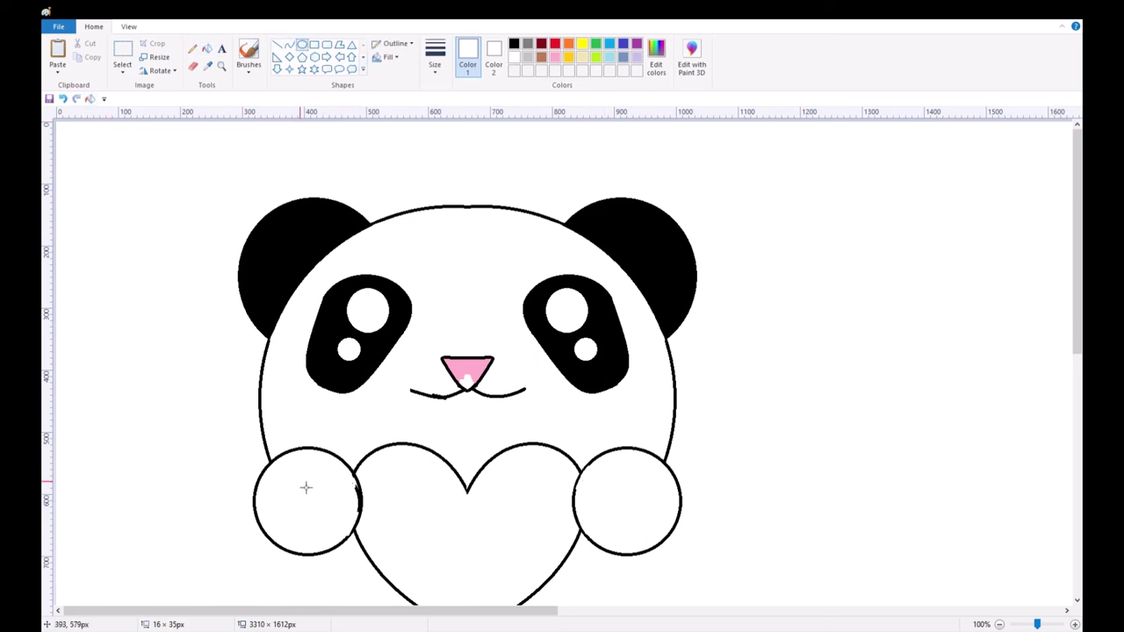
pyautogui.moveTo(300, 481)
pyautogui.mouseDown()
pyautogui.moveTo(327, 533)
pyautogui.moveTo(357, 509)
pyautogui.moveTo(330, 479)
pyautogui.moveTo(302, 506)
pyautogui.moveTo(330, 513)
pyautogui.mouseUp()
pyautogui.click(514, 43)
pyautogui.moveTo(330, 474); pyautogui.dragTo(330, 467)
pyautogui.moveTo(337, 495); pyautogui.dragTo(336, 498)
pyautogui.moveTo(591, 470)
pyautogui.mouseDown()
pyautogui.moveTo(643, 545)
pyautogui.moveTo(660, 539)
pyautogui.moveTo(621, 524)
pyautogui.mouseUp()
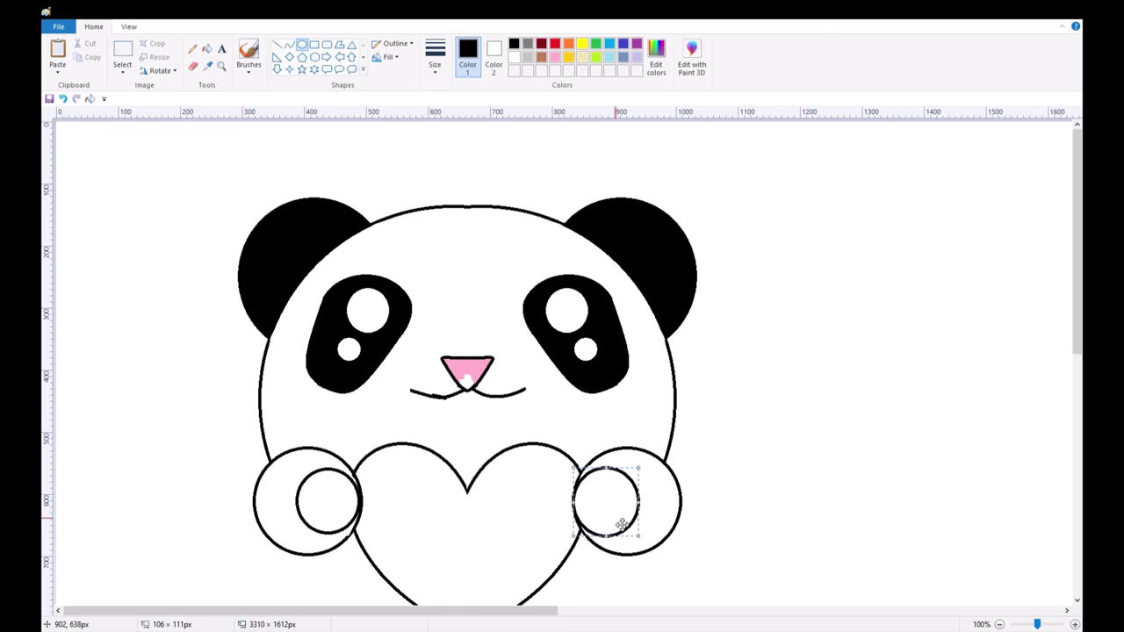
pyautogui.click(316, 507)
pyautogui.click(62, 99)
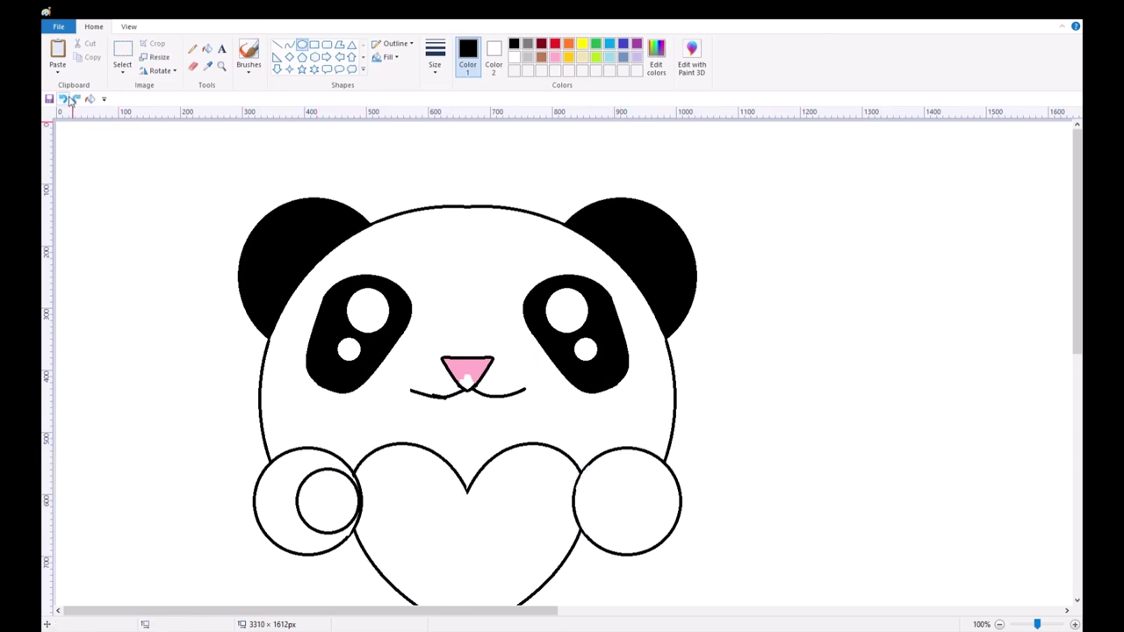
# - Draw a black-outlined inner circle about 101 × 106 px against the heart-side edge of the right paw
pyautogui.moveTo(581, 488)
pyautogui.mouseDown()
pyautogui.moveTo(650, 556)
pyautogui.moveTo(621, 525)
pyautogui.mouseUp()
pyautogui.click(610, 44)
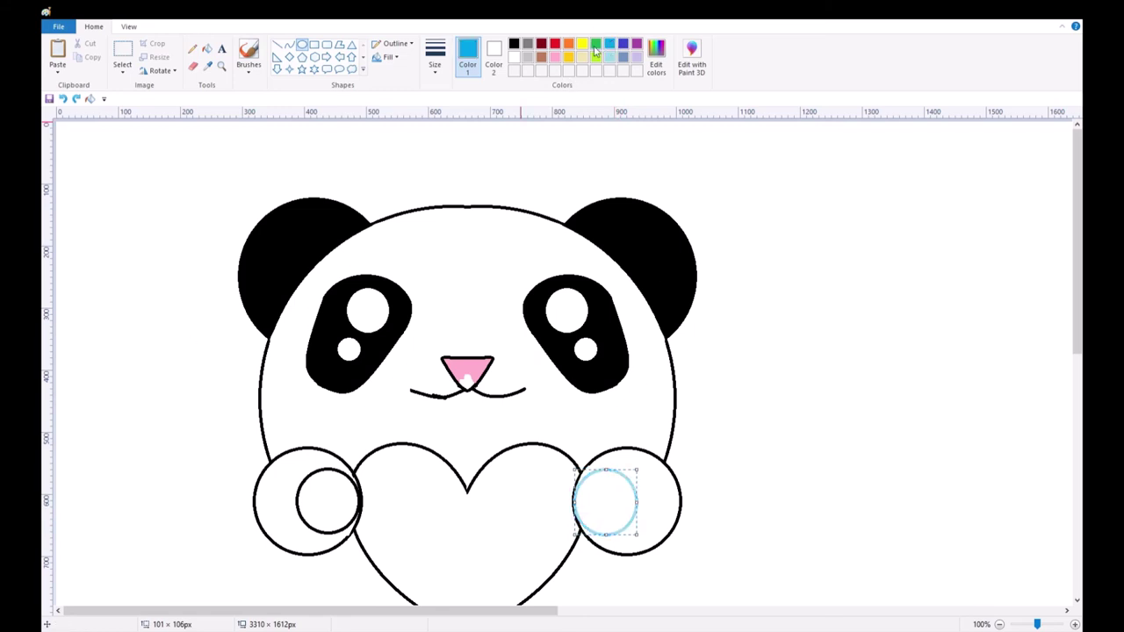
pyautogui.click(513, 47)
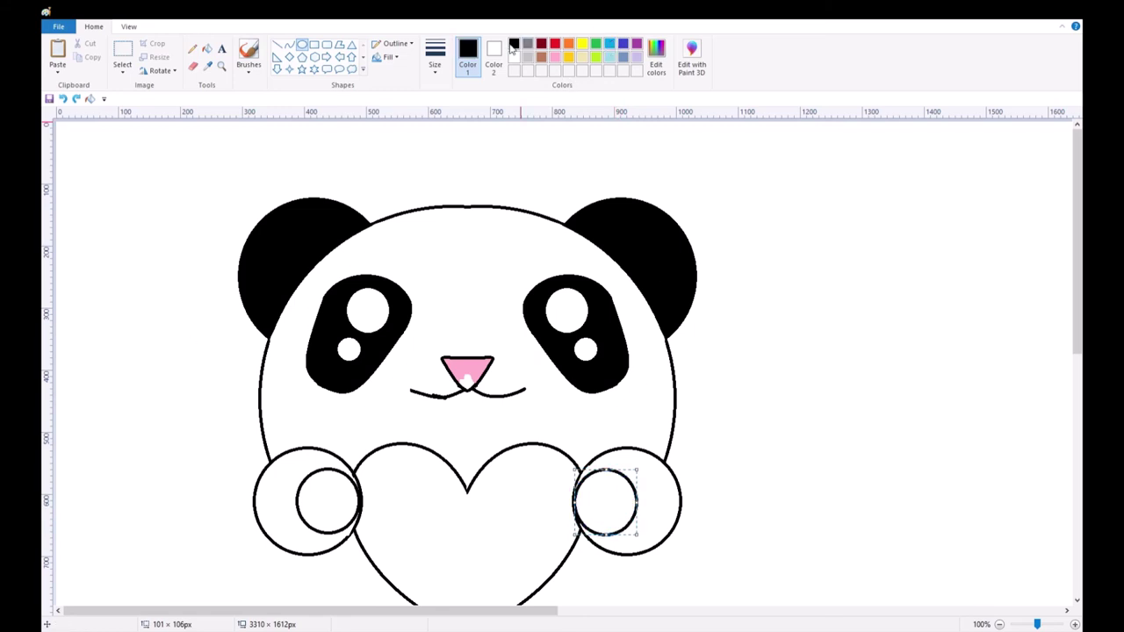
# - Fill both paws with black and their inner circles with light gray
pyautogui.click(206, 48)
pyautogui.click(301, 476)
pyautogui.click(659, 492)
pyautogui.click(532, 58)
pyautogui.click(605, 495)
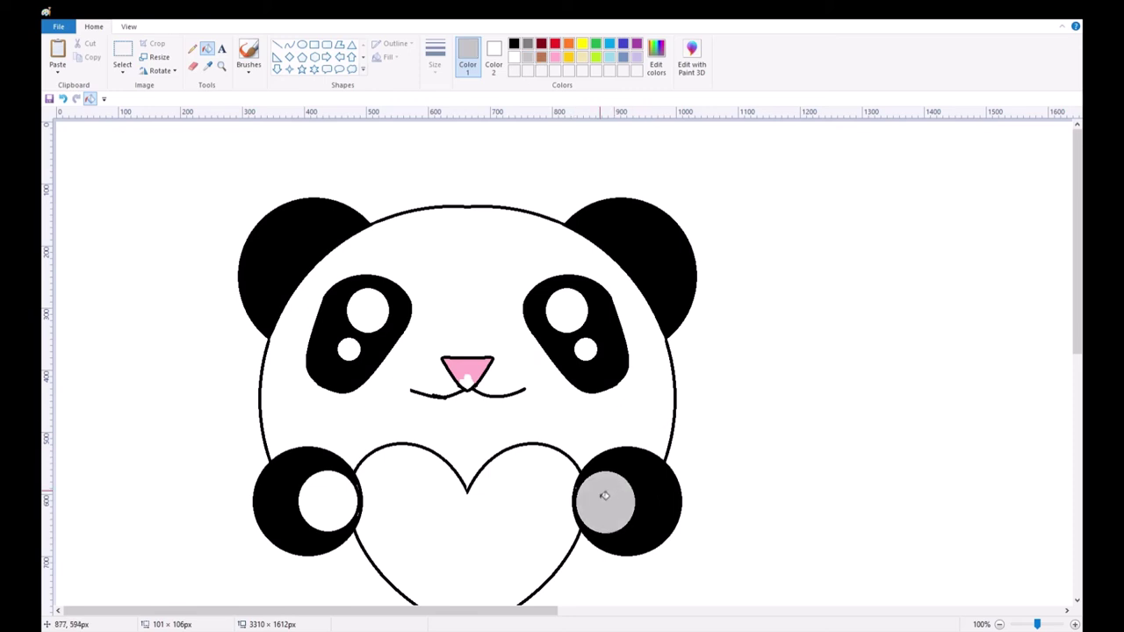
pyautogui.click(331, 508)
# - Fill the heart with red and the remaining white patch of the nose with pink
pyautogui.click(555, 44)
pyautogui.click(497, 542)
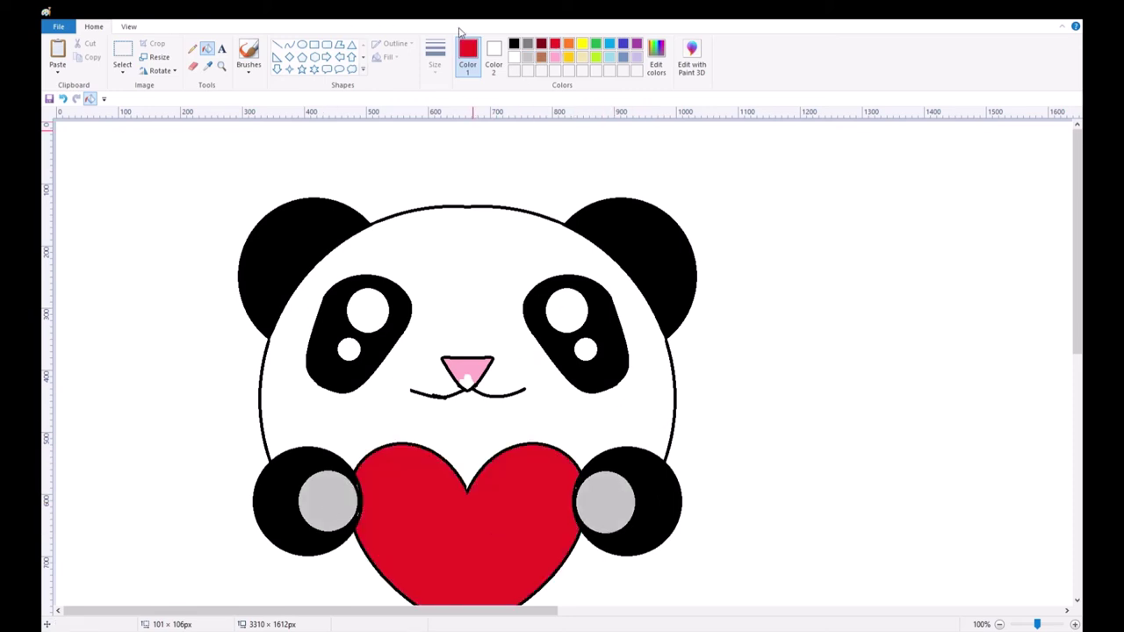
pyautogui.click(553, 58)
pyautogui.click(469, 381)
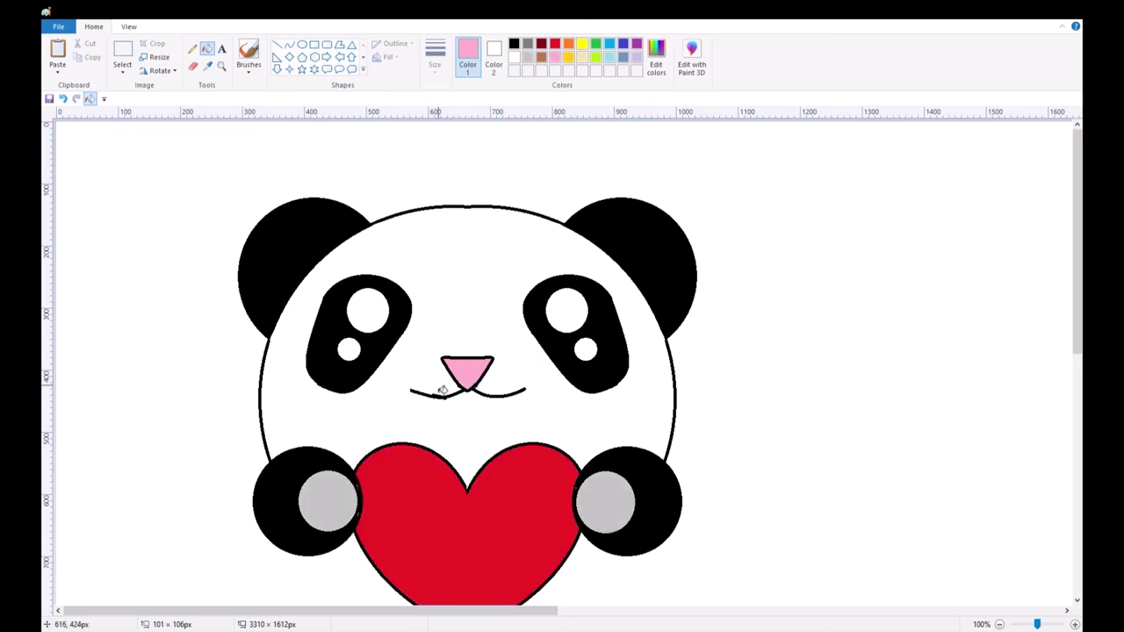
# - Try light turquoise, indigo, turquoise and lavender as fill colours for the background around the panda
pyautogui.click(610, 57)
pyautogui.click(734, 172)
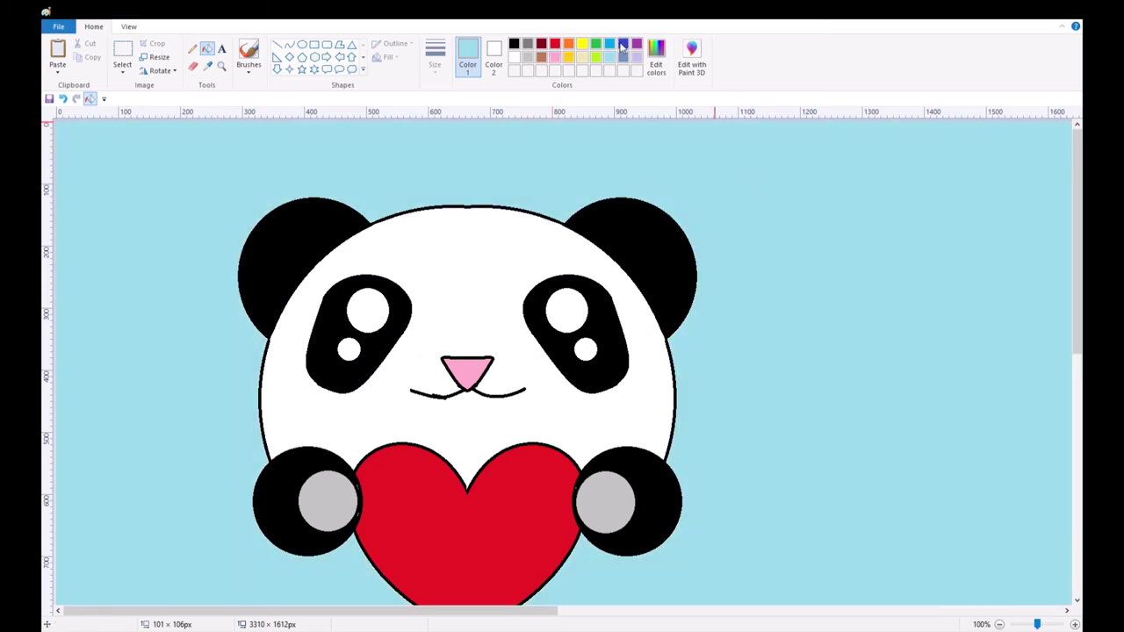
pyautogui.click(624, 46)
pyautogui.click(672, 141)
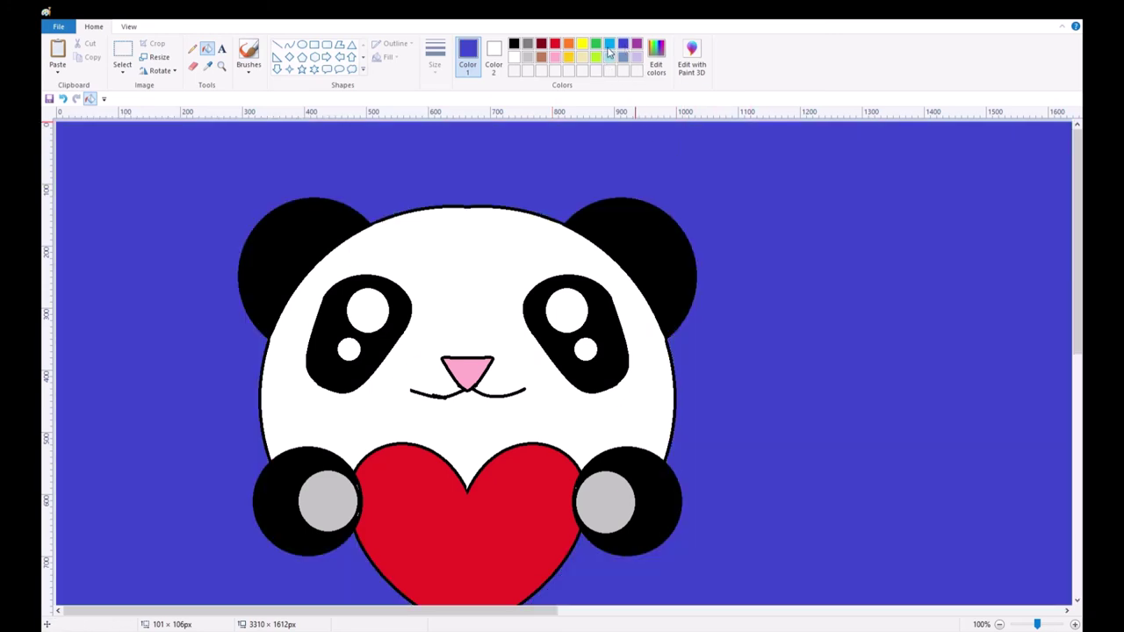
pyautogui.click(610, 45)
pyautogui.click(628, 195)
pyautogui.click(622, 57)
pyautogui.click(683, 137)
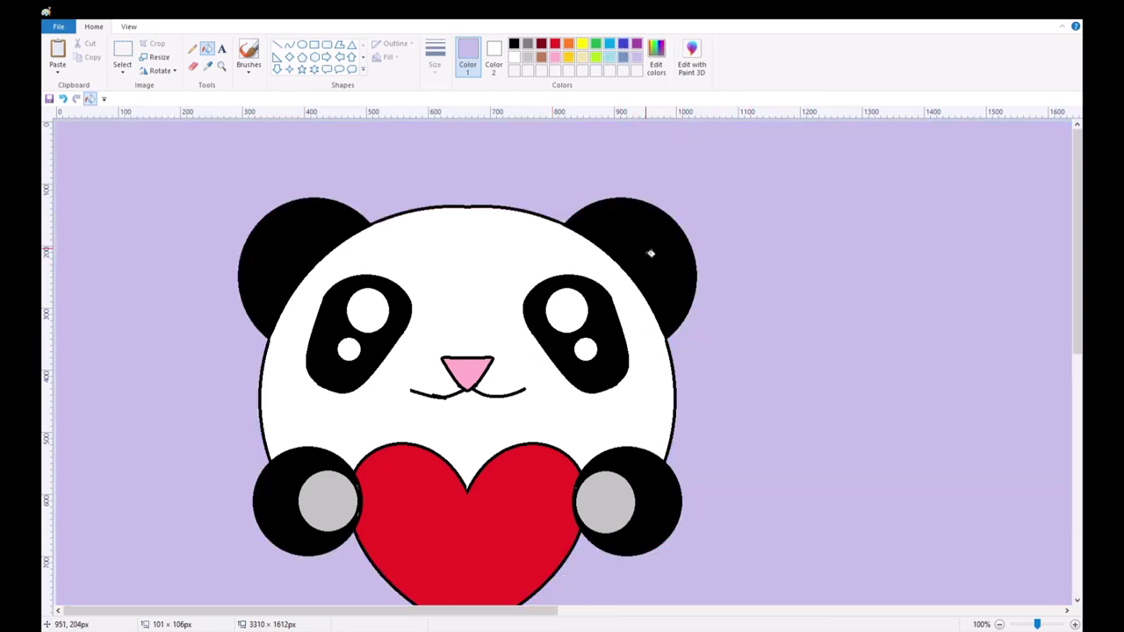
# - Try to move the whole panda, selected with a rectangle about 939 × 781 px, on the lavender background at 50% zoom
pyautogui.click(130, 27)
pyautogui.click(84, 57)
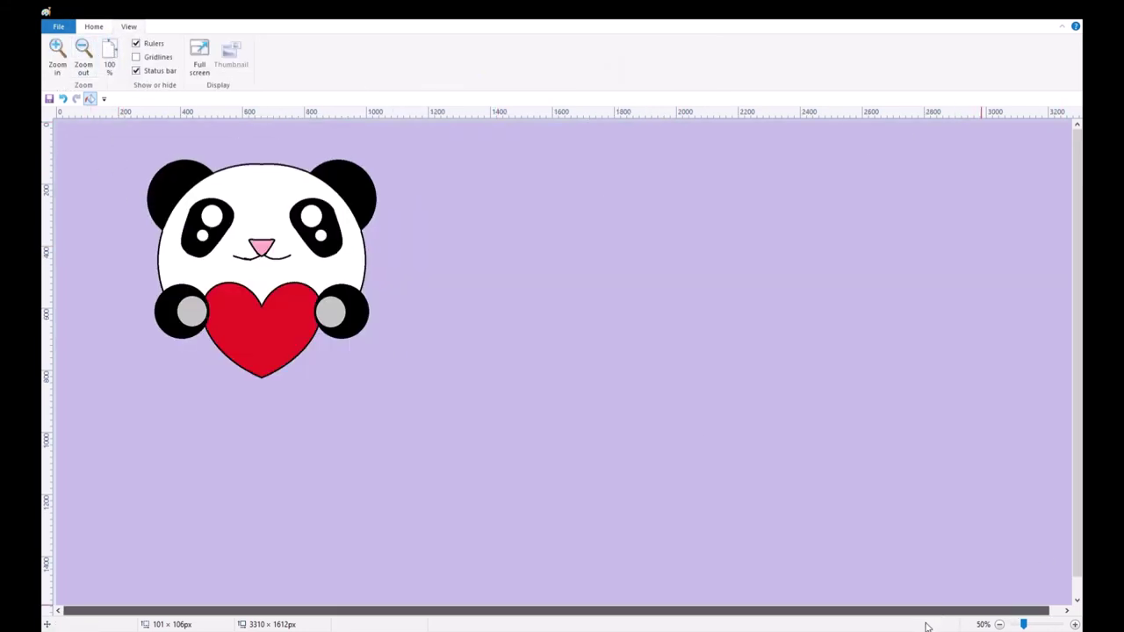
pyautogui.click(1073, 624)
pyautogui.click(1000, 625)
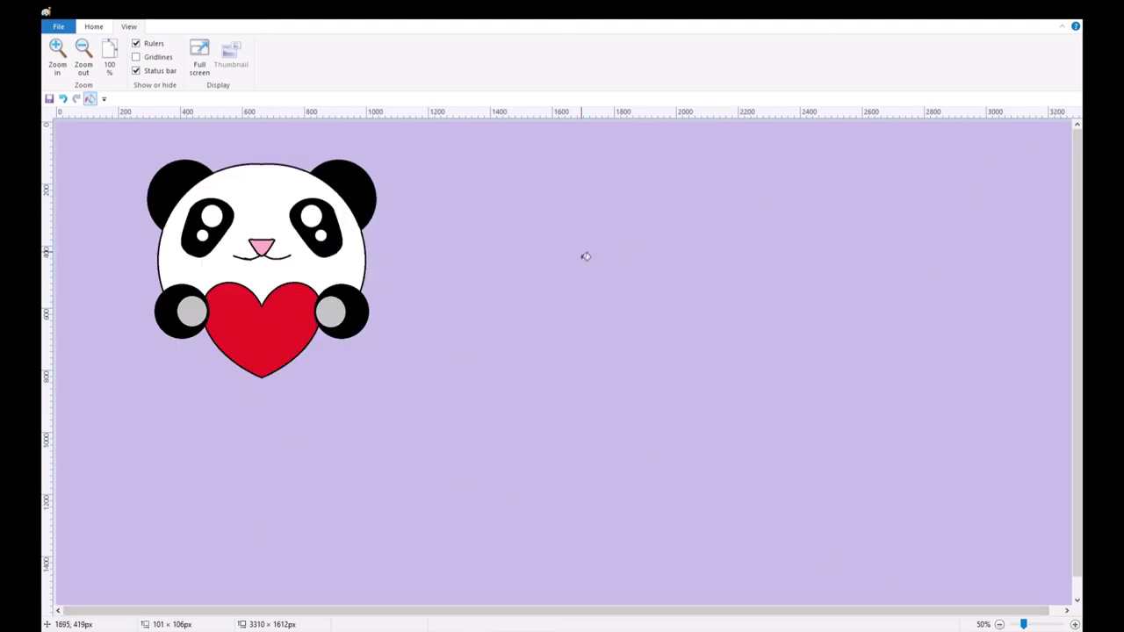
pyautogui.click(93, 26)
pyautogui.click(130, 58)
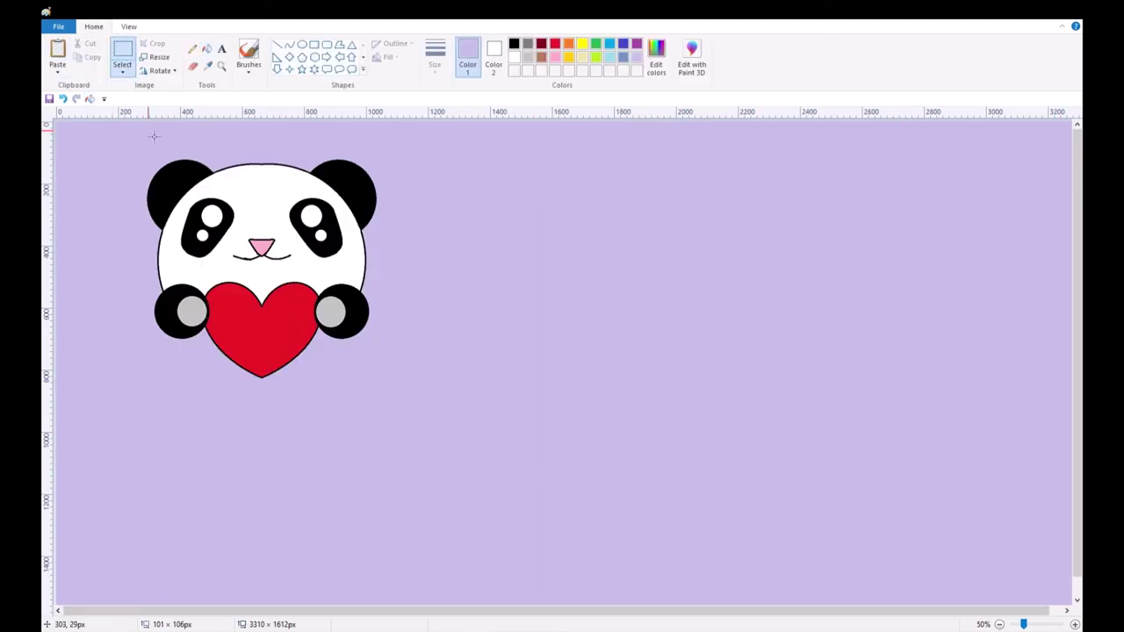
pyautogui.moveTo(131, 138); pyautogui.dragTo(420, 378)
pyautogui.moveTo(254, 263)
pyautogui.mouseDown()
pyautogui.moveTo(384, 297)
pyautogui.moveTo(253, 263)
pyautogui.mouseUp()
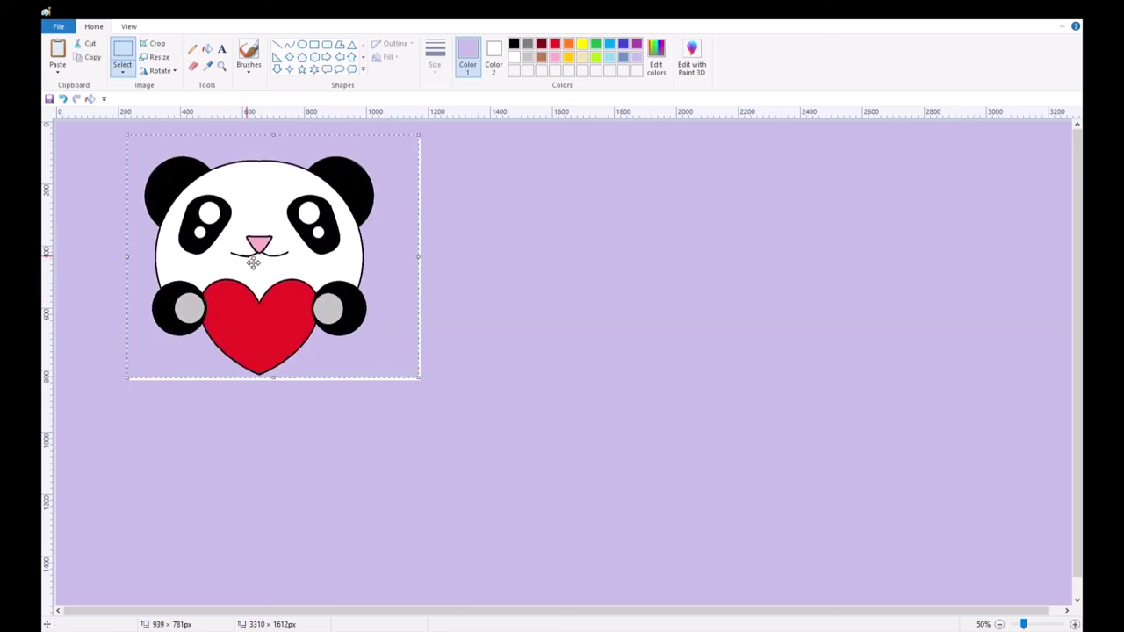
# - Undo the panda's move and the background fills until the background is white again
pyautogui.hotkey('ctrl', 'z')
pyautogui.hotkey('ctrl', 'z')
pyautogui.hotkey('ctrl', 'z')
pyautogui.hotkey('ctrl', 'z')
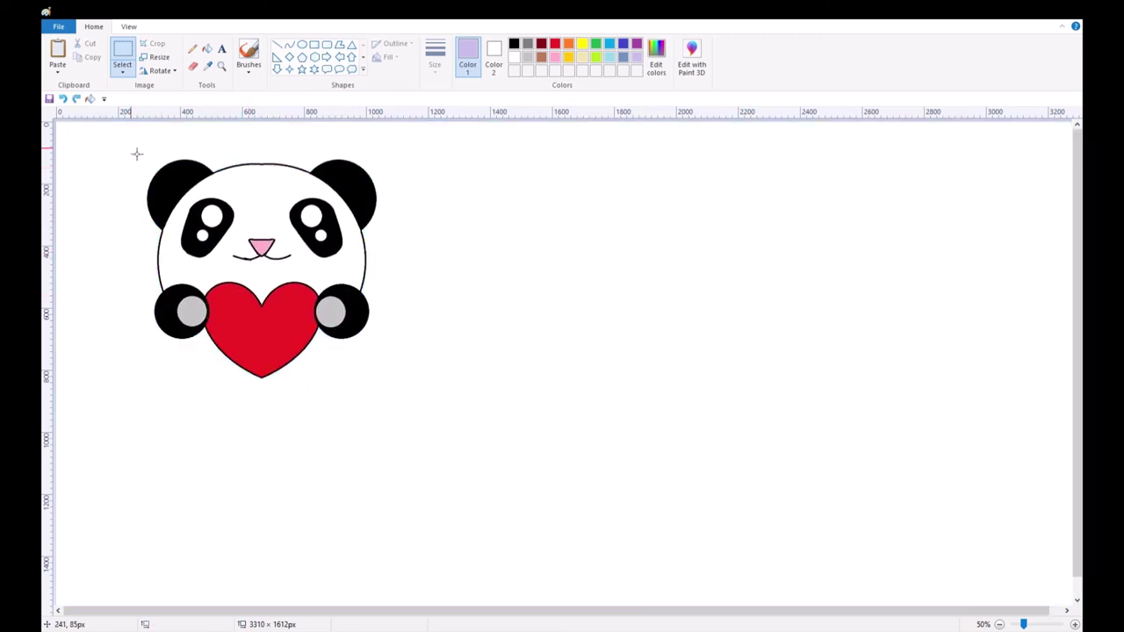
# - Move the whole panda to the middle of the white canvas and fill the background with lavender
pyautogui.moveTo(134, 145); pyautogui.dragTo(447, 410)
pyautogui.moveTo(389, 361)
pyautogui.mouseDown()
pyautogui.moveTo(629, 413)
pyautogui.moveTo(628, 433)
pyautogui.mouseUp()
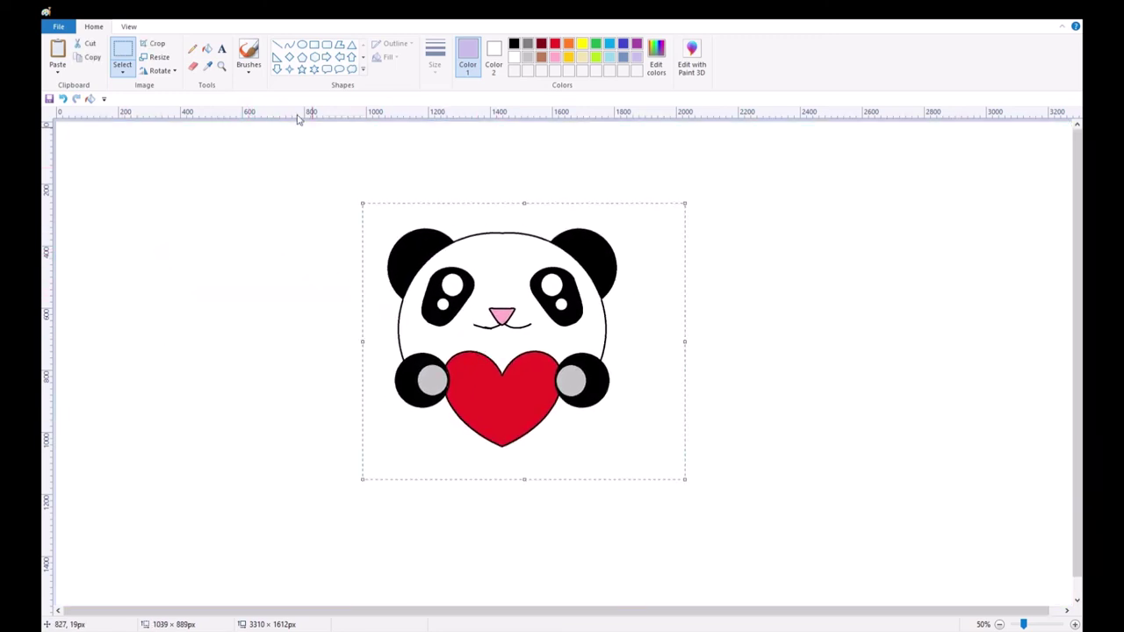
pyautogui.click(208, 50)
pyautogui.click(276, 196)
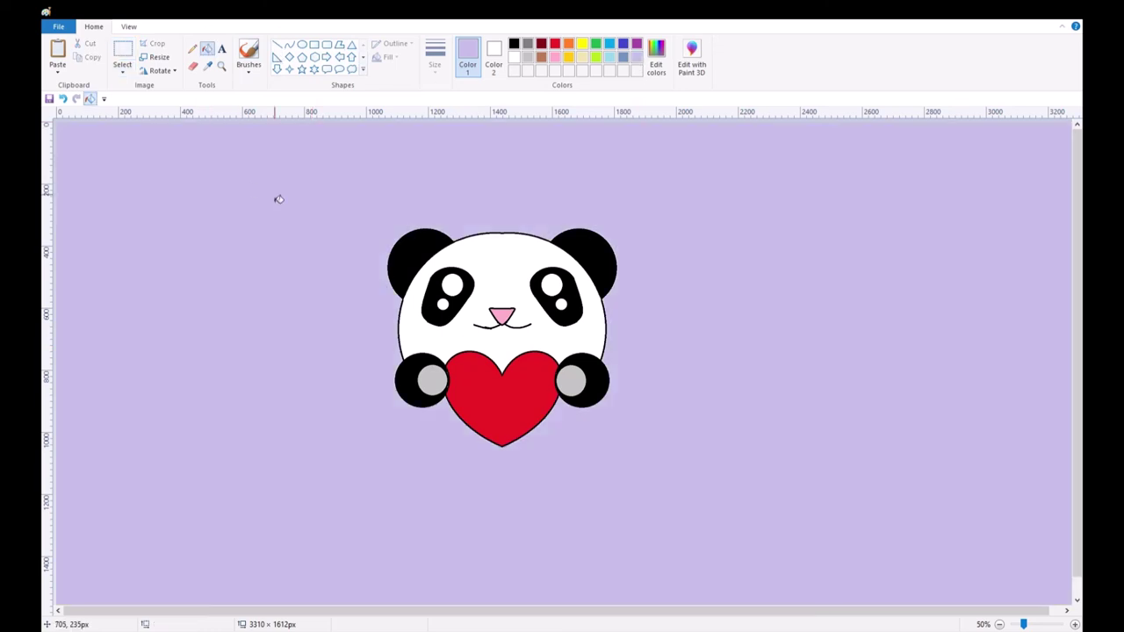